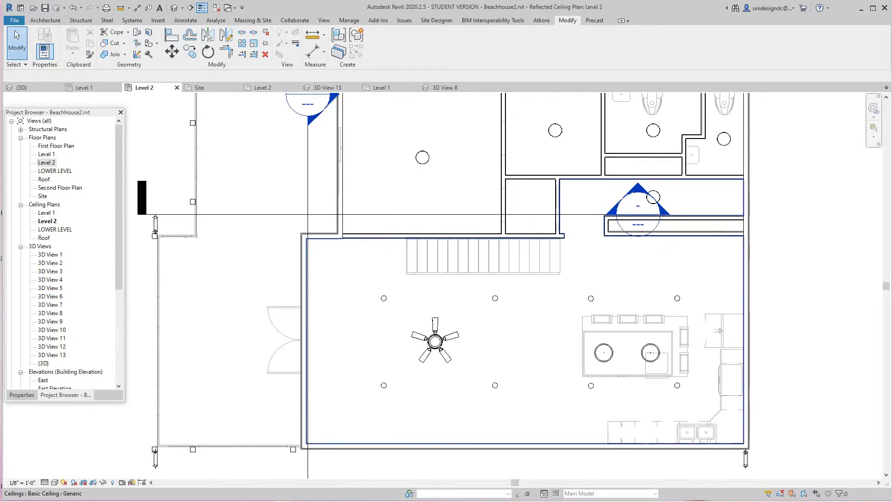
# - Copy the round ceiling light from the WIR room into the centre of the small enclosed room directly below it
pyautogui.moveTo(446, 232); pyautogui.dragTo(449, 314, button='middle')
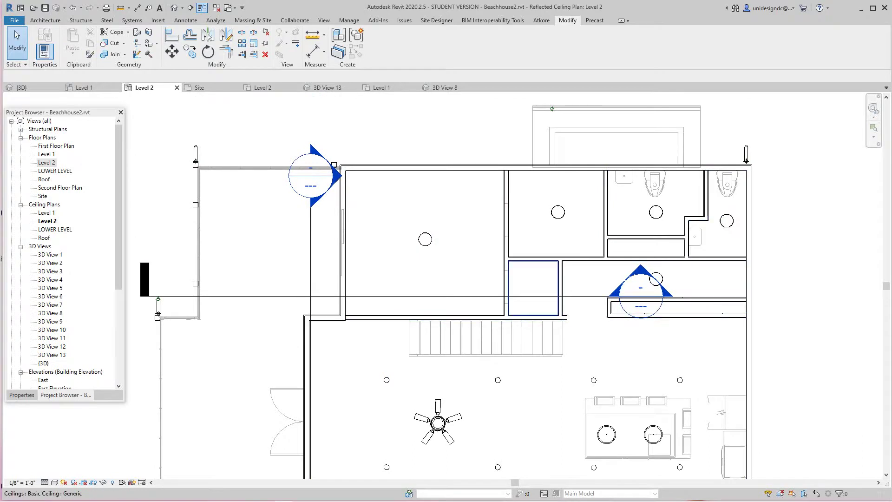
pyautogui.moveTo(533, 288); pyautogui.dragTo(527, 274, button='middle')
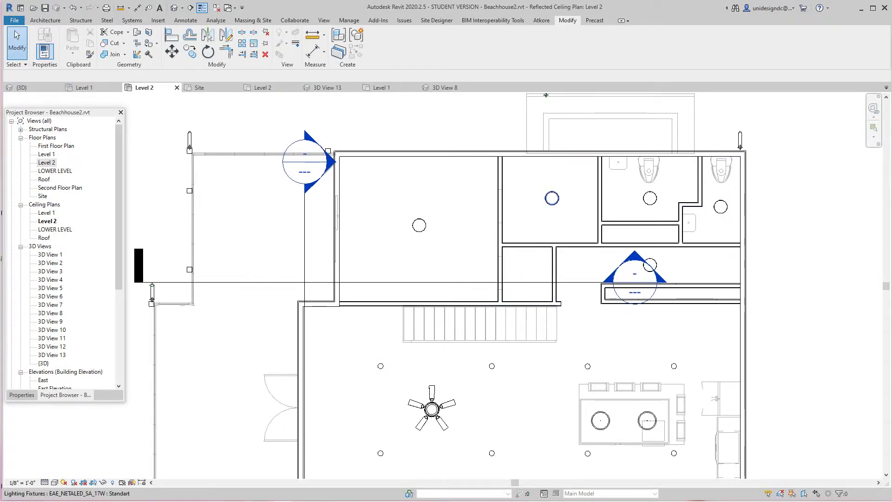
pyautogui.click(552, 198)
pyautogui.click(190, 51)
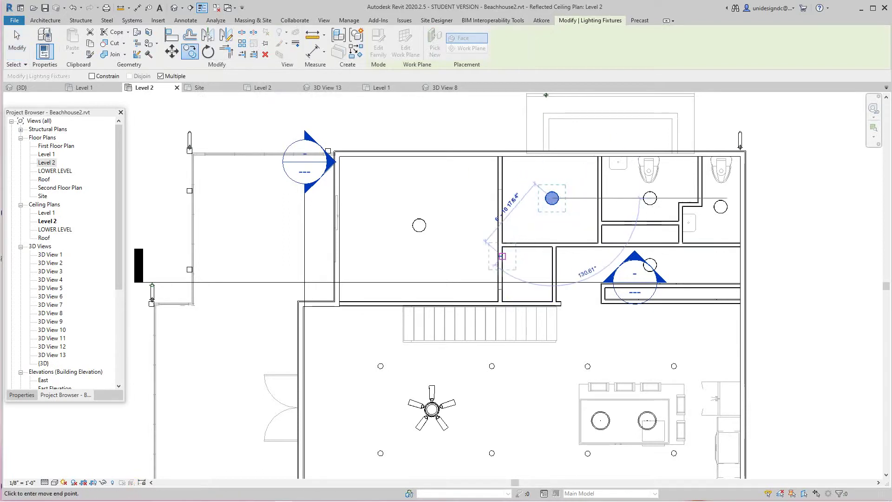
pyautogui.click(530, 278)
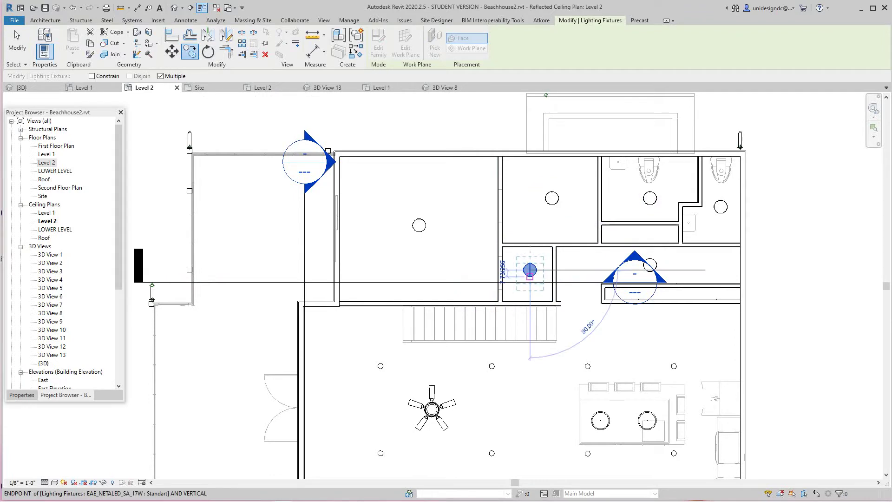
pyautogui.press('Escape')
# - Review the light and fan layout across the Level 2 ceiling plan, including the verandah, living area and kitchen
pyautogui.scroll(-1, 584, 357)
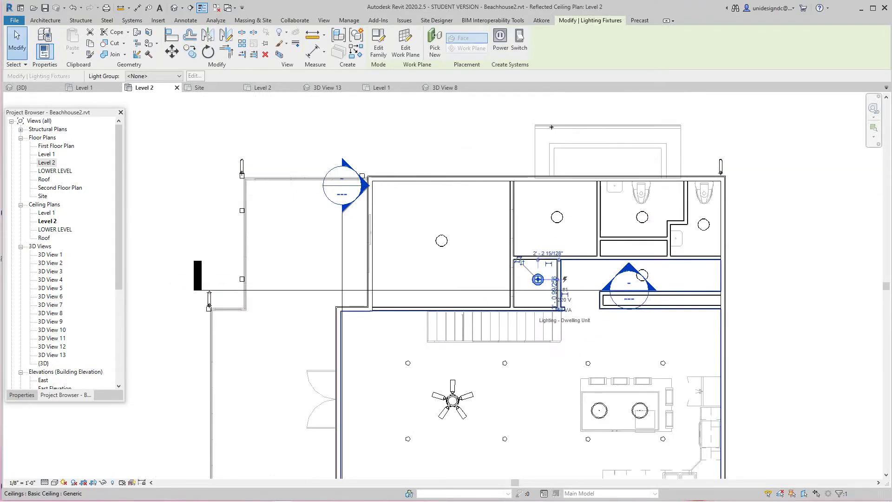
pyautogui.scroll(4, 584, 357)
pyautogui.moveTo(584, 357); pyautogui.dragTo(595, 264, button='middle')
pyautogui.scroll(-3, 616, 216)
pyautogui.moveTo(616, 217); pyautogui.dragTo(778, 316, button='middle')
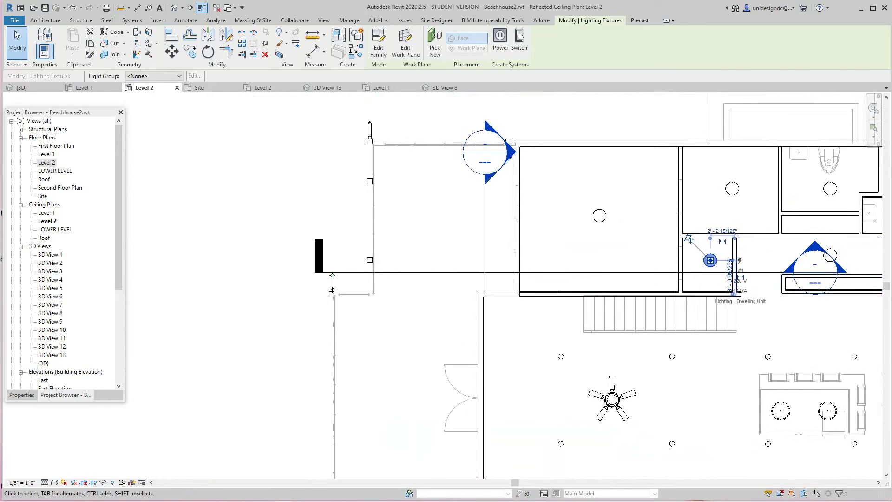
pyautogui.moveTo(404, 272); pyautogui.dragTo(398, 231, button='middle')
pyautogui.scroll(-1, 398, 232)
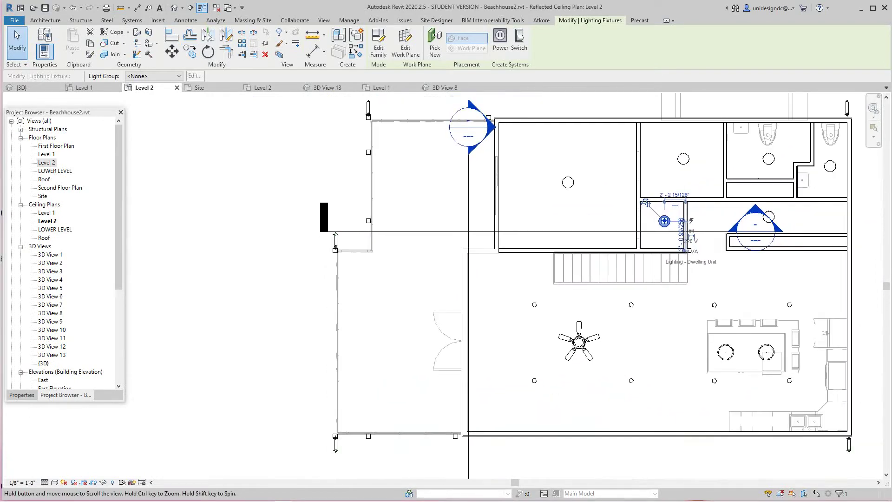
pyautogui.scroll(-2, 405, 278)
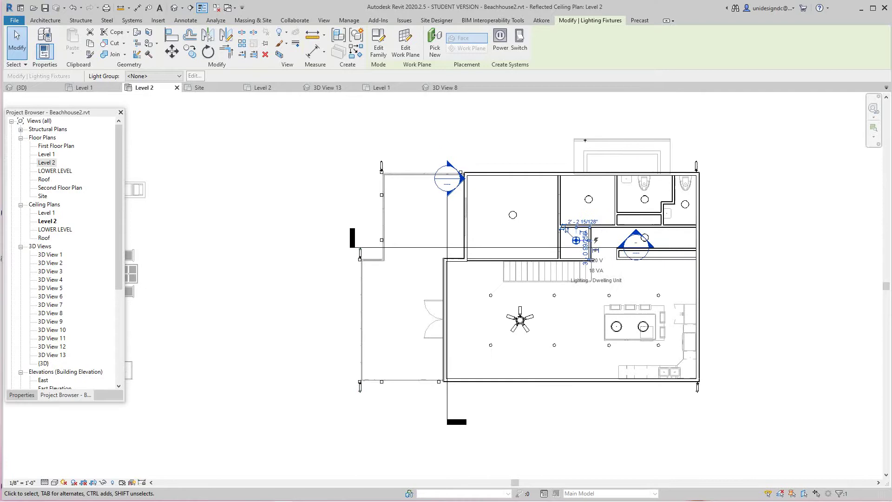
pyautogui.scroll(-1, 400, 273)
pyautogui.scroll(4, 402, 272)
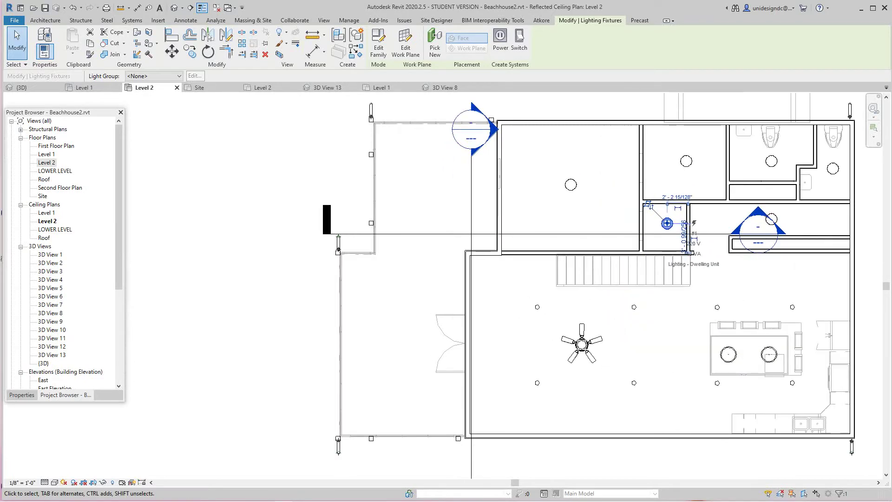
pyautogui.press('Escape')
pyautogui.scroll(1, 639, 343)
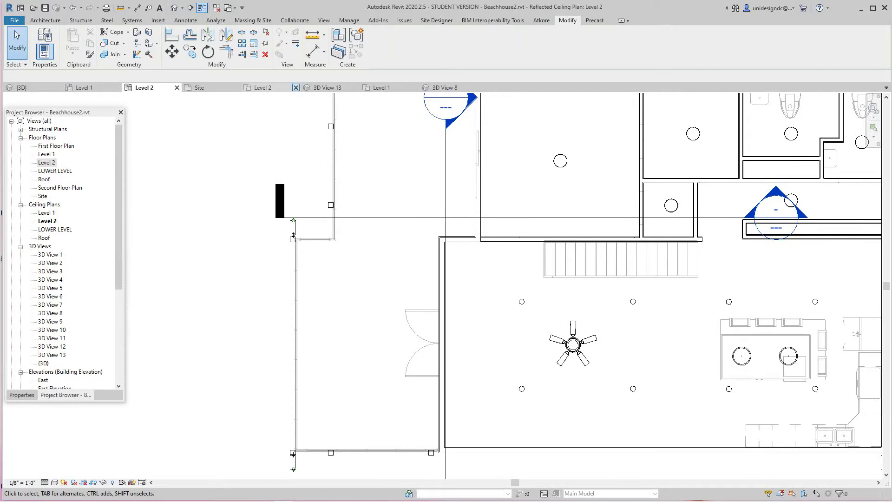
# - Switch to the Level 2 floor plan and examine the kitchen, living/dining room, verandahs and the loose furniture beside the house
pyautogui.click(263, 87)
pyautogui.scroll(-1, 697, 302)
pyautogui.moveTo(697, 302); pyautogui.dragTo(582, 287, button='middle')
pyautogui.scroll(4, 710, 364)
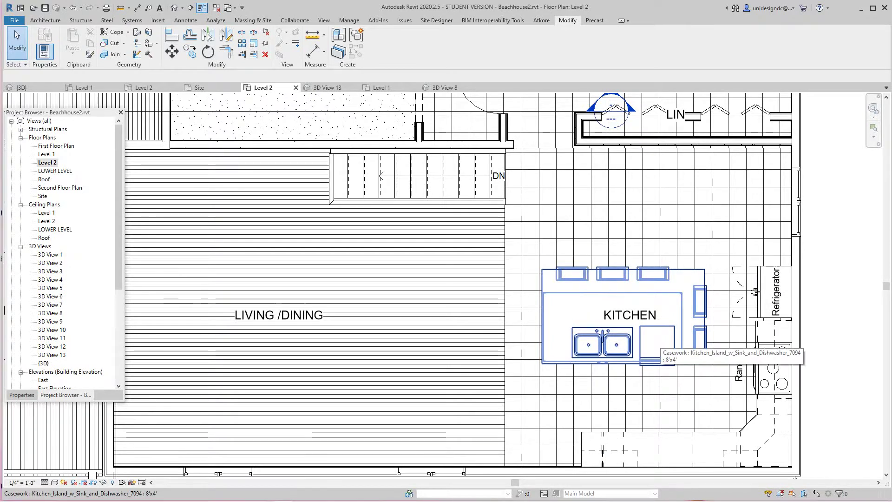
pyautogui.scroll(-2, 660, 338)
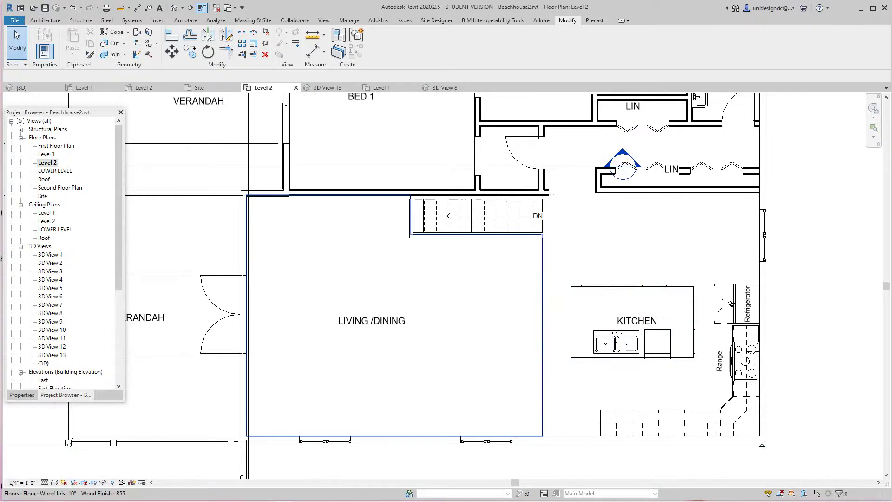
pyautogui.moveTo(285, 293)
pyautogui.mouseDown(button='middle')
pyautogui.moveTo(397, 294)
pyautogui.moveTo(503, 312)
pyautogui.moveTo(554, 256)
pyautogui.mouseUp(button='middle')
pyautogui.scroll(1, 503, 312)
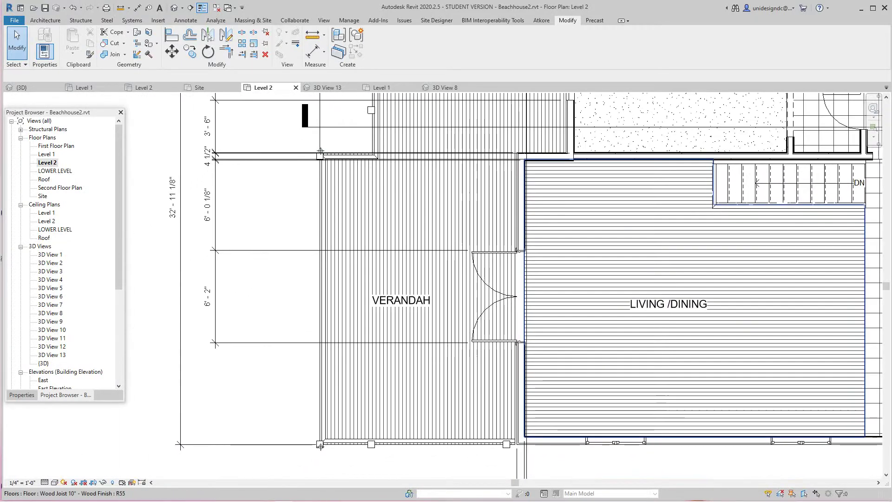
pyautogui.scroll(-1, 555, 255)
pyautogui.scroll(-3, 505, 349)
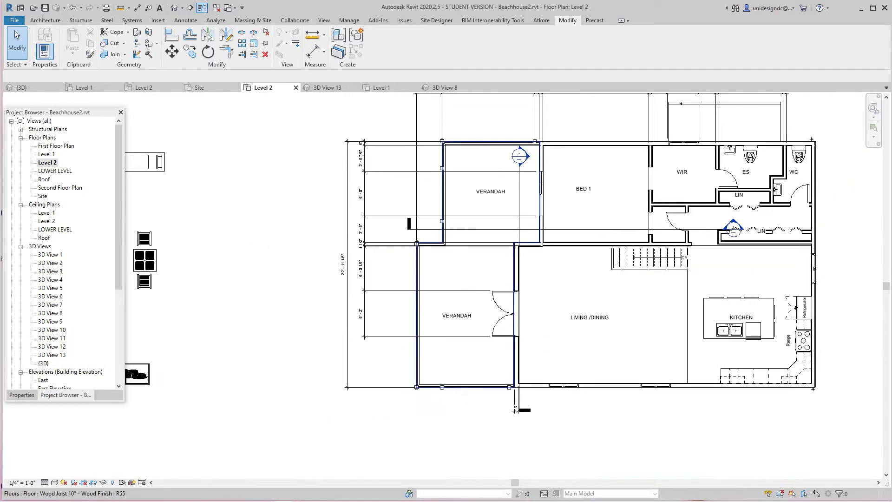
pyautogui.scroll(-1, 504, 341)
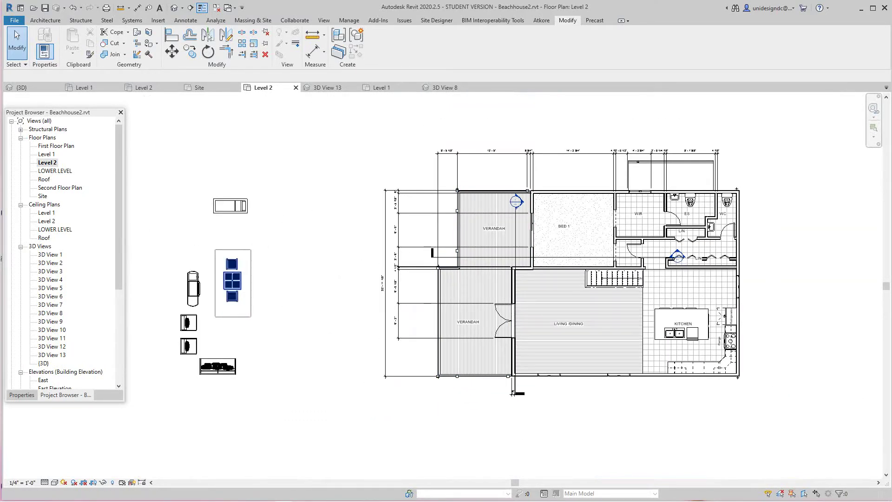
# - Move the table with its two chairs from outside the house onto the verandah, where its two parts meet above the double doors
pyautogui.click(233, 280)
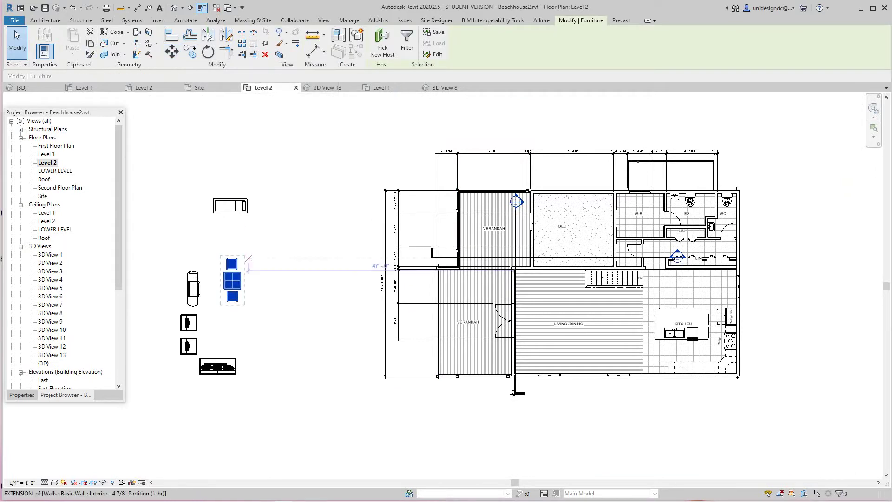
pyautogui.press('m')
pyautogui.press('v')
pyautogui.click(249, 258)
pyautogui.scroll(2, 492, 280)
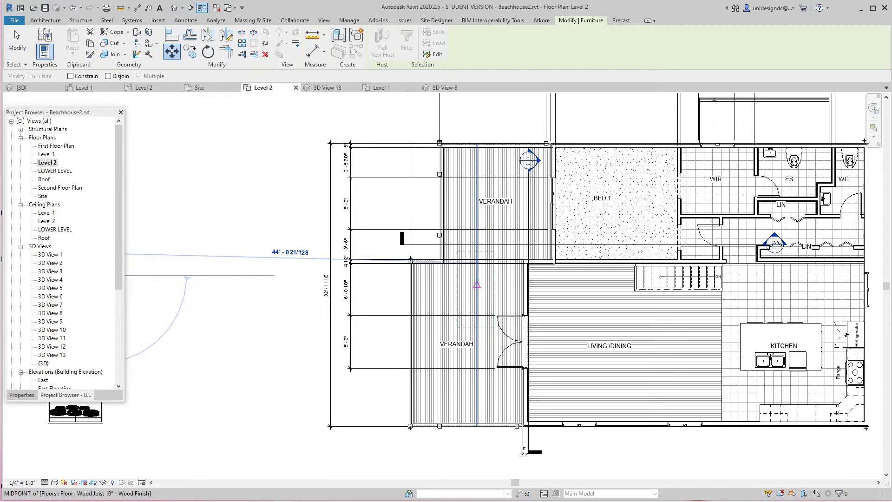
pyautogui.click(499, 263)
pyautogui.press('Escape')
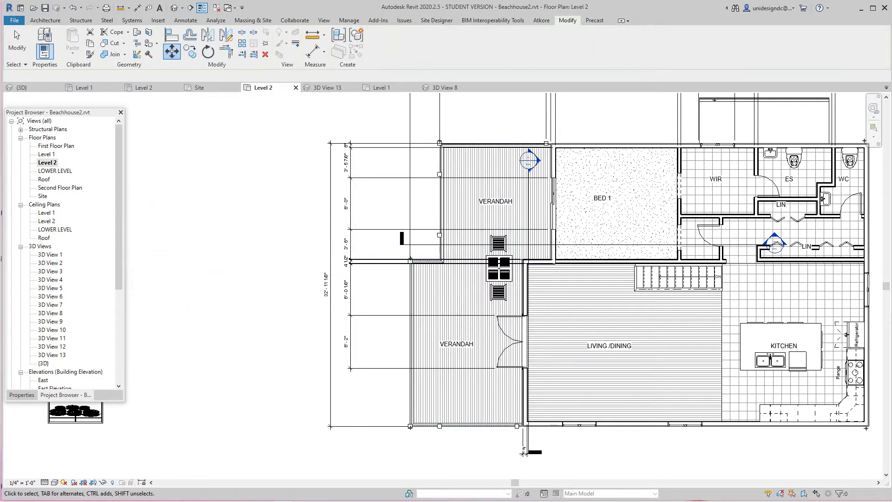
# - Open the Barbecue_Red_Grill_15051 family and inspect the grill in 3D from a lower angle
pyautogui.scroll(-3, 606, 284)
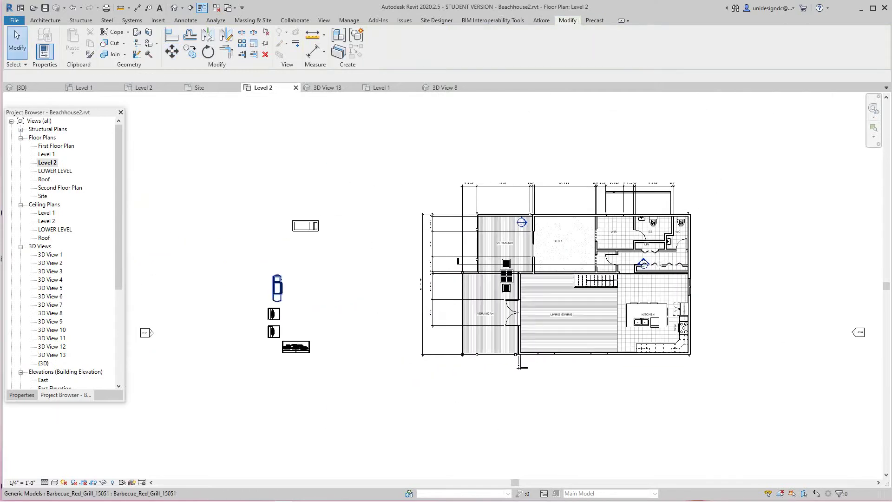
pyautogui.scroll(2, 280, 287)
pyautogui.doubleClick(277, 288)
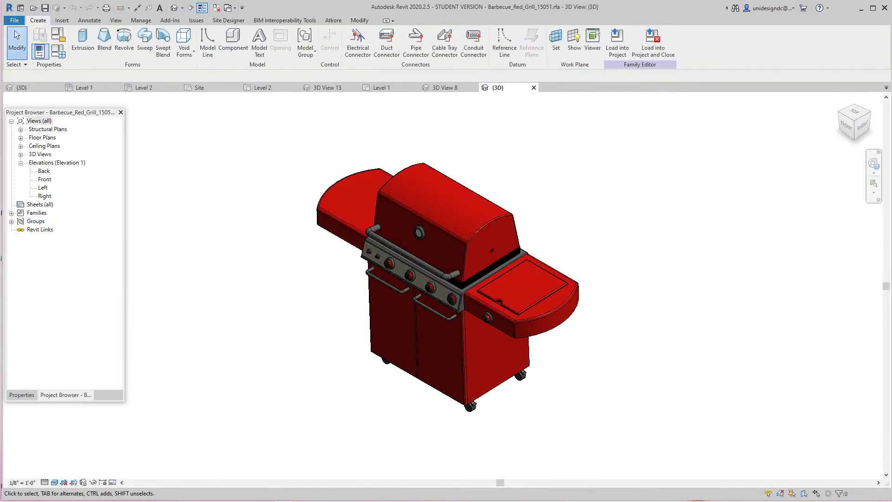
pyautogui.scroll(2, 282, 287)
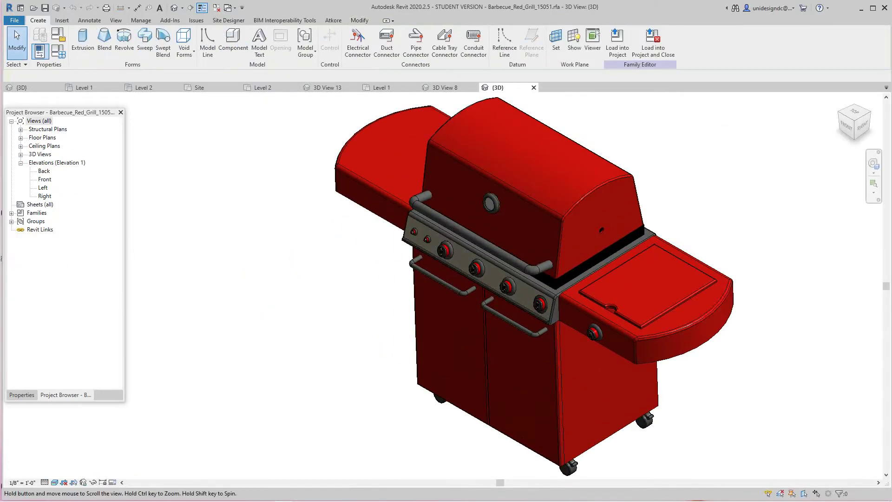
pyautogui.scroll(-1, 282, 300)
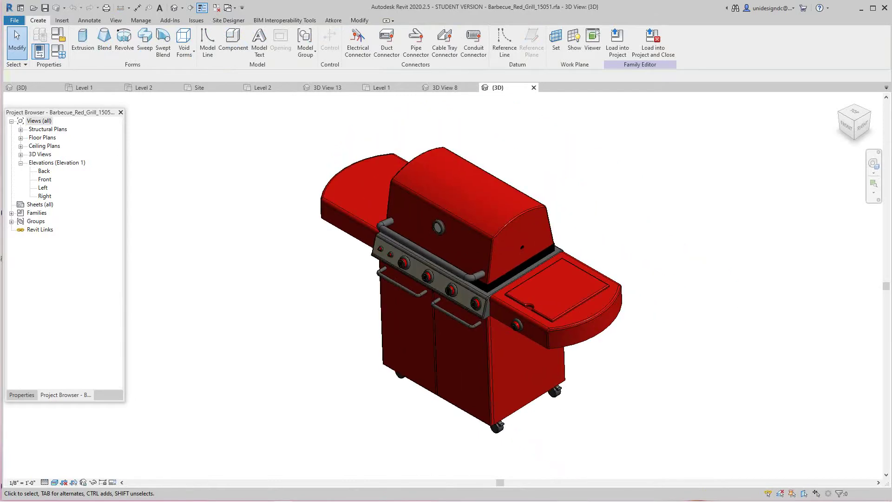
pyautogui.keyDown('shift'); pyautogui.moveTo(399, 298); pyautogui.dragTo(544, 332, button='middle'); pyautogui.keyUp('shift')
pyautogui.scroll(3, 514, 298)
pyautogui.scroll(-3, 544, 326)
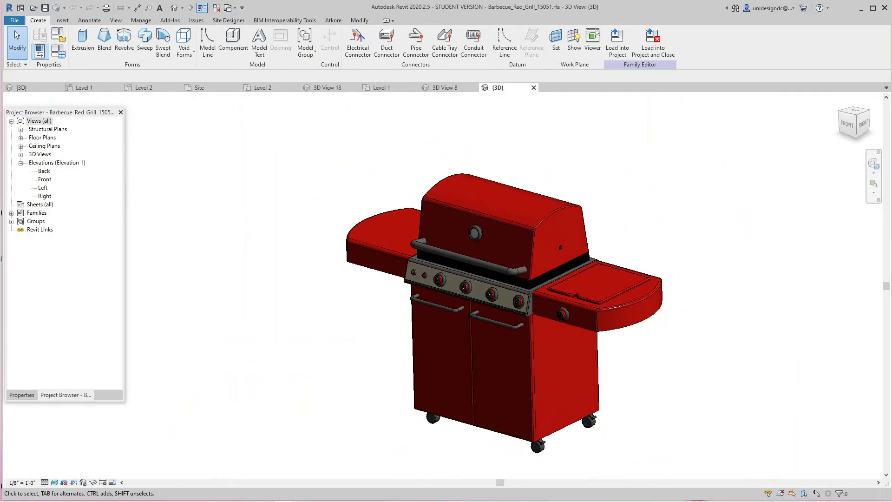
# - Return to the Level 2 floor plan and move the barbecue grill onto the lower verandah, near its outer edge opposite the house
pyautogui.click(144, 87)
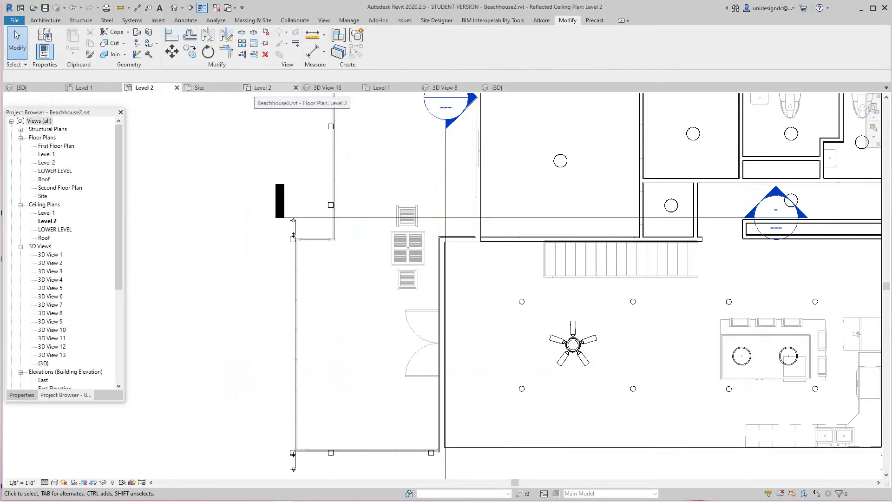
pyautogui.click(263, 87)
pyautogui.moveTo(280, 288); pyautogui.dragTo(328, 291)
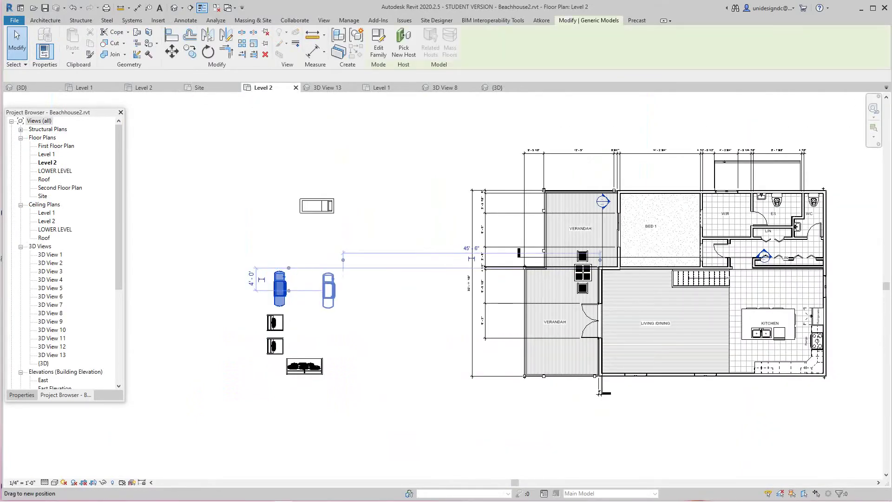
pyautogui.moveTo(413, 304); pyautogui.dragTo(535, 294)
pyautogui.press('Escape')
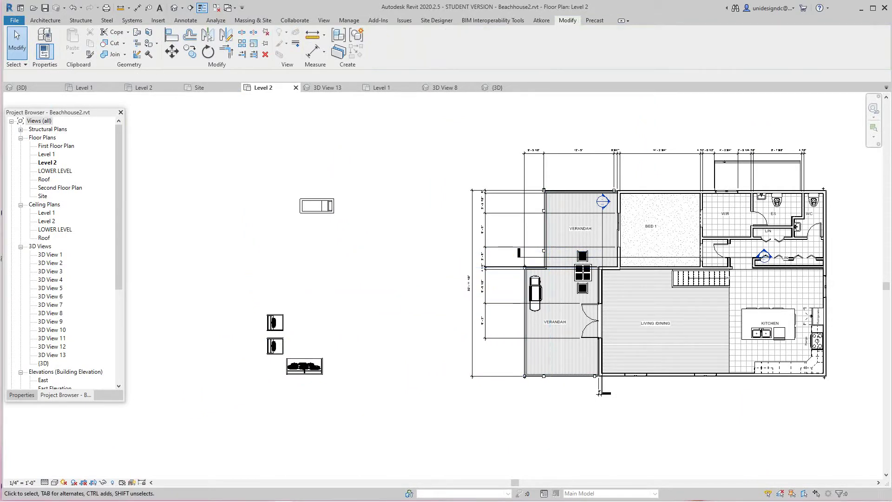
# - Move the patio lounge chair from outside the house onto the upper verandah, above the room label
pyautogui.scroll(3, 433, 305)
pyautogui.click(258, 154)
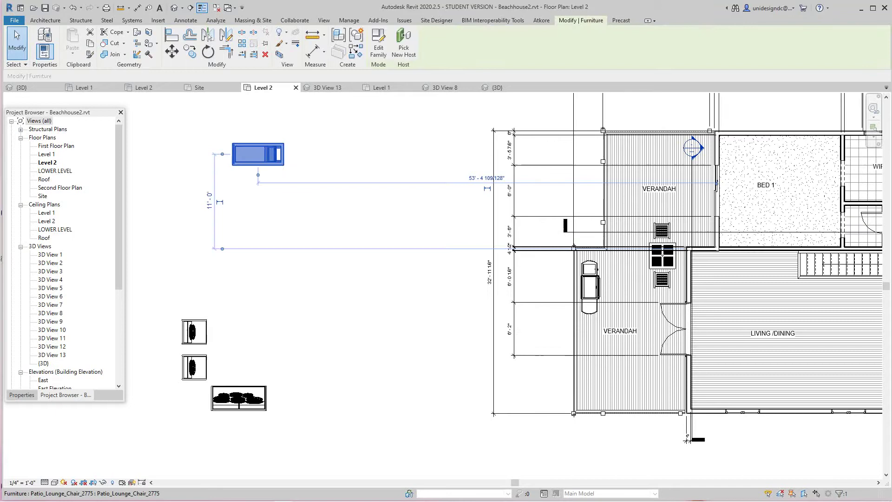
pyautogui.moveTo(258, 154); pyautogui.dragTo(649, 162)
pyautogui.scroll(3, 728, 251)
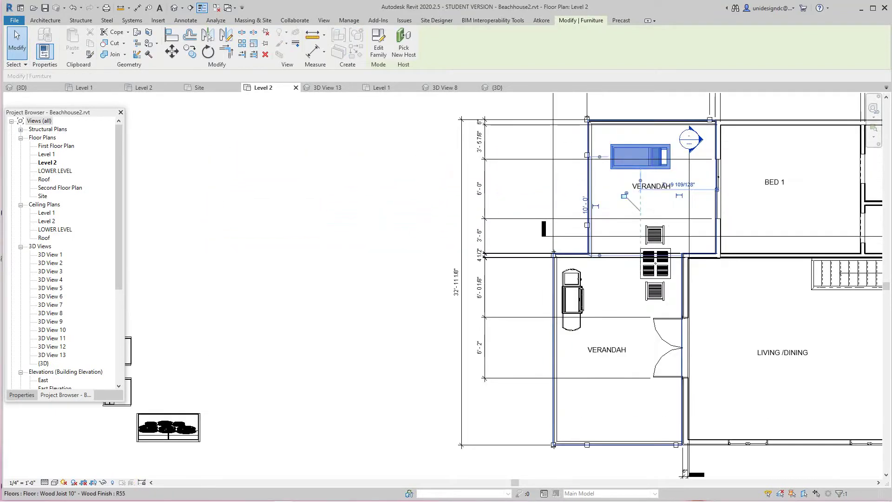
pyautogui.moveTo(727, 251); pyautogui.dragTo(616, 255, button='middle')
pyautogui.scroll(-1, 616, 256)
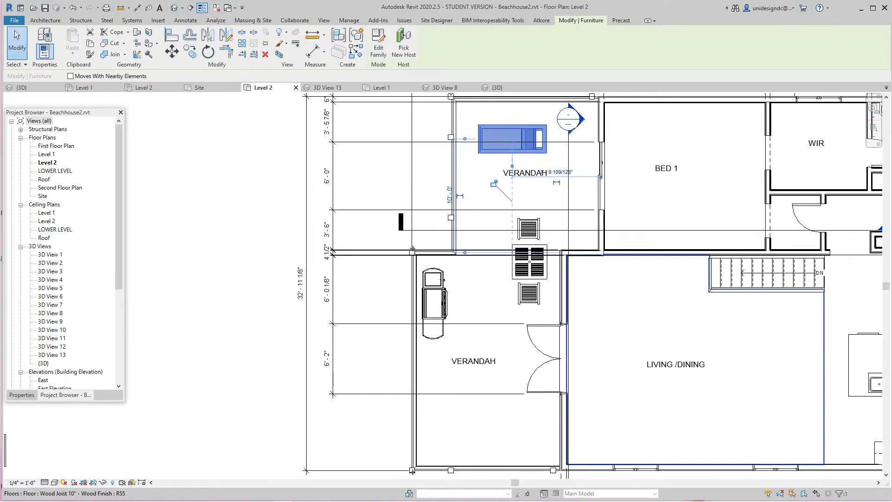
pyautogui.press('Escape')
# - Open the Patio_Sofa_14290 family for editing and rotate its 3D view to inspect the sofa from the front-right corner
pyautogui.scroll(-1, 608, 292)
pyautogui.scroll(-1, 249, 398)
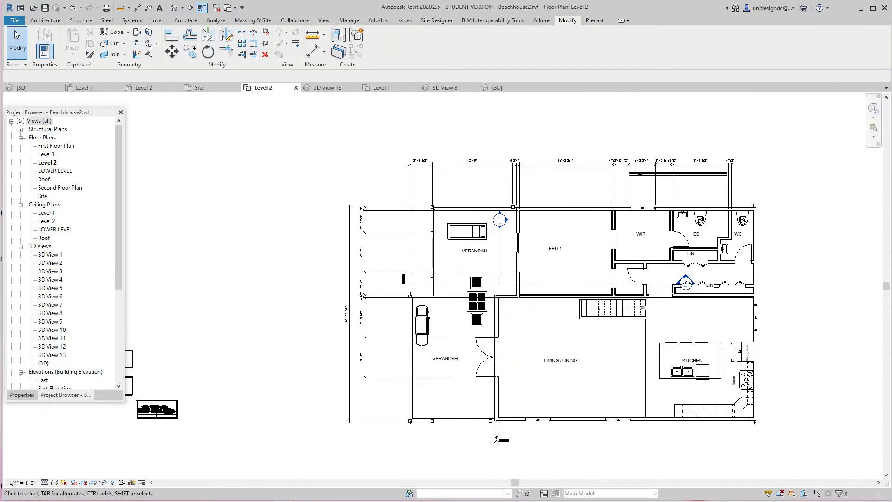
pyautogui.moveTo(248, 398); pyautogui.dragTo(396, 378, button='middle')
pyautogui.click(303, 387)
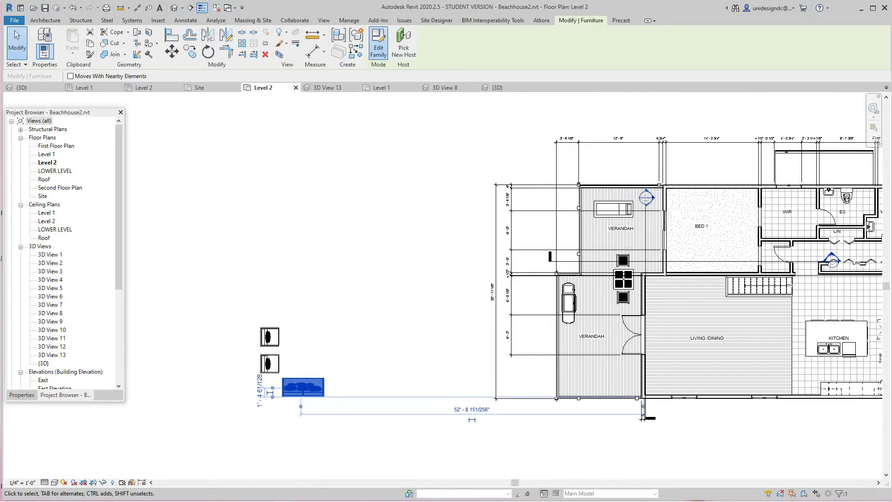
pyautogui.click(379, 45)
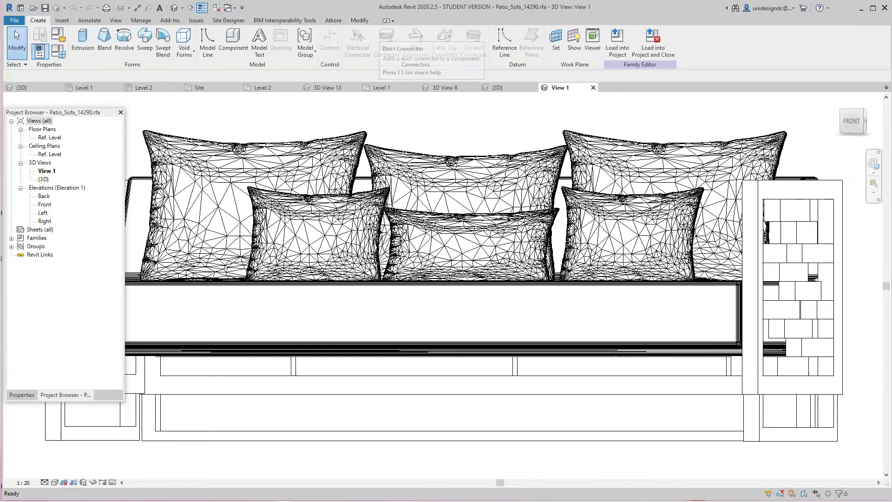
pyautogui.scroll(-5, 526, 233)
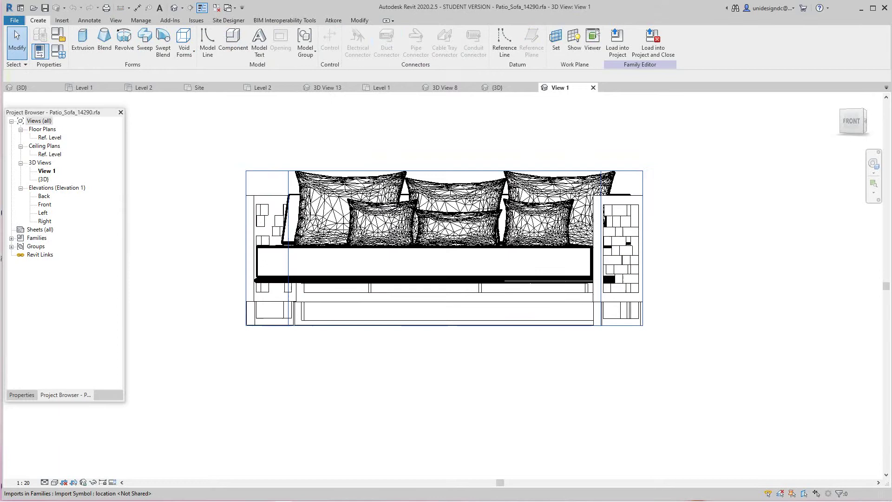
pyautogui.moveTo(851, 120); pyautogui.dragTo(780, 126)
pyautogui.scroll(-1, 743, 186)
pyautogui.moveTo(744, 186); pyautogui.dragTo(538, 277, button='middle')
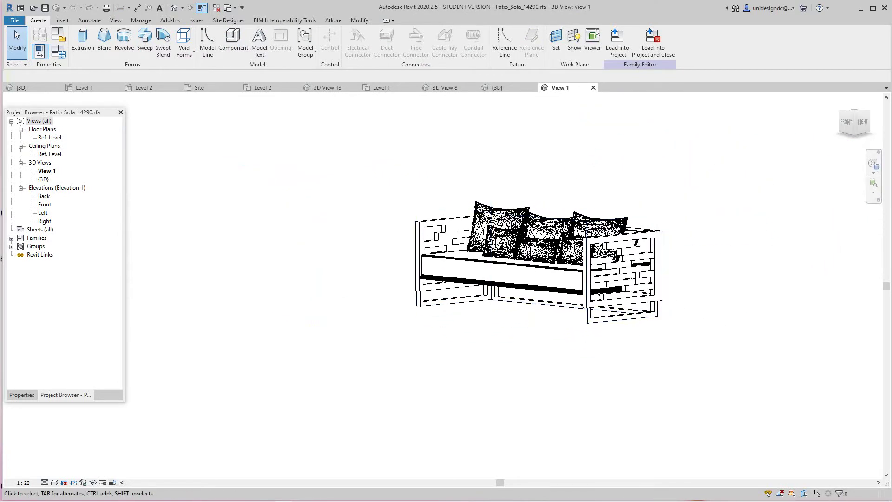
# - Show the patio sofa family view in Consistent Colors and inspect the sofa's frame and cushions up close
pyautogui.click(55, 482)
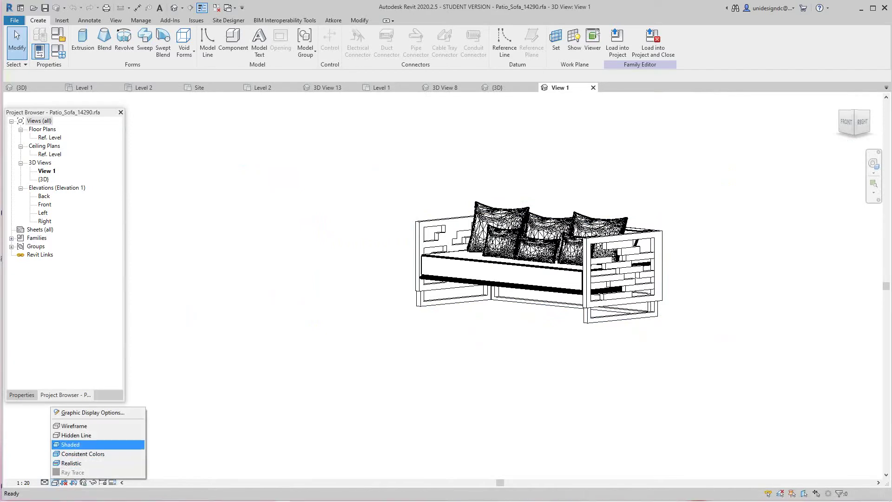
pyautogui.click(83, 453)
pyautogui.scroll(2, 602, 301)
pyautogui.scroll(1, 615, 285)
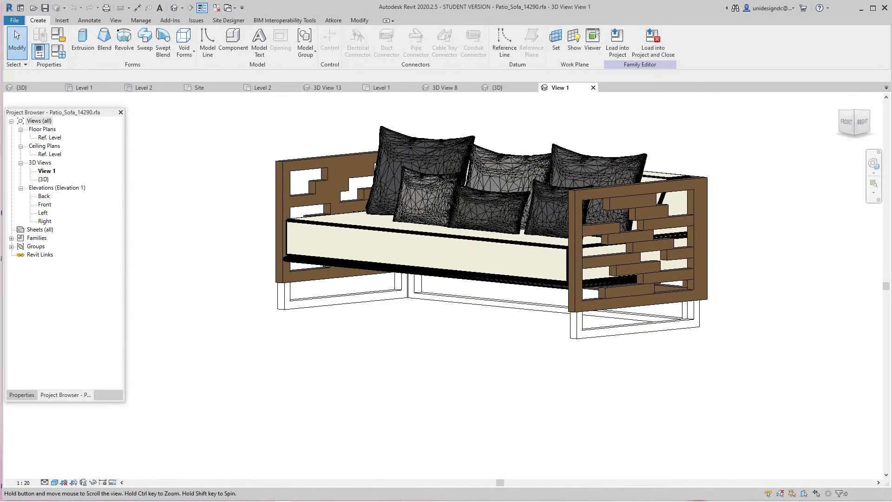
pyautogui.moveTo(616, 286); pyautogui.dragTo(588, 324, button='middle')
pyautogui.scroll(-2, 421, 364)
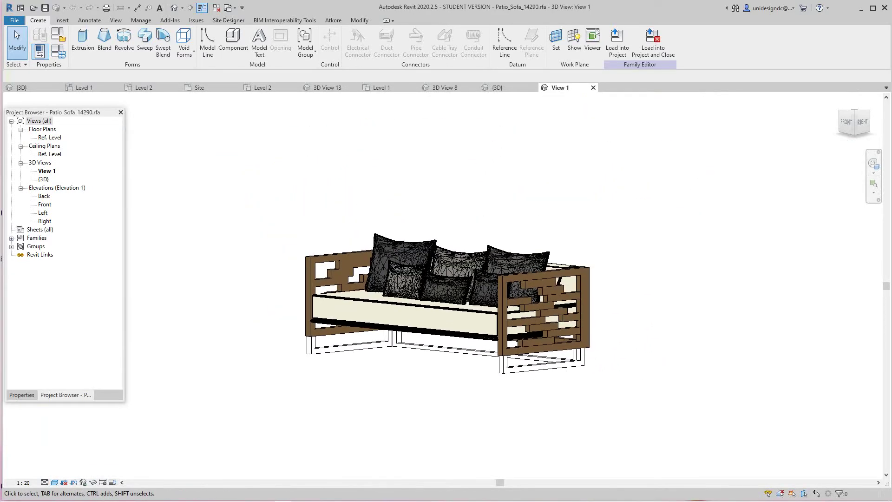
pyautogui.moveTo(421, 364); pyautogui.dragTo(422, 371, button='middle')
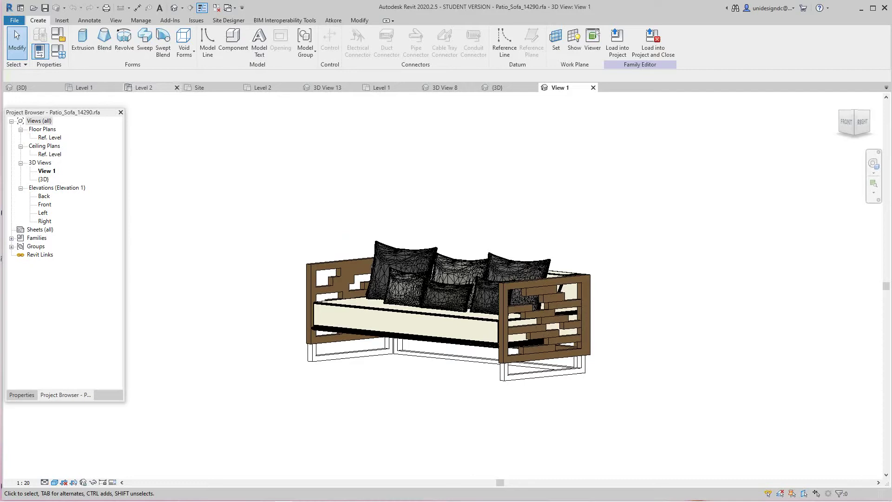
# - Return to the Level 2 floor plan and move the patio sofa from outside the house onto the lower verandah, along its lower edge
pyautogui.click(142, 87)
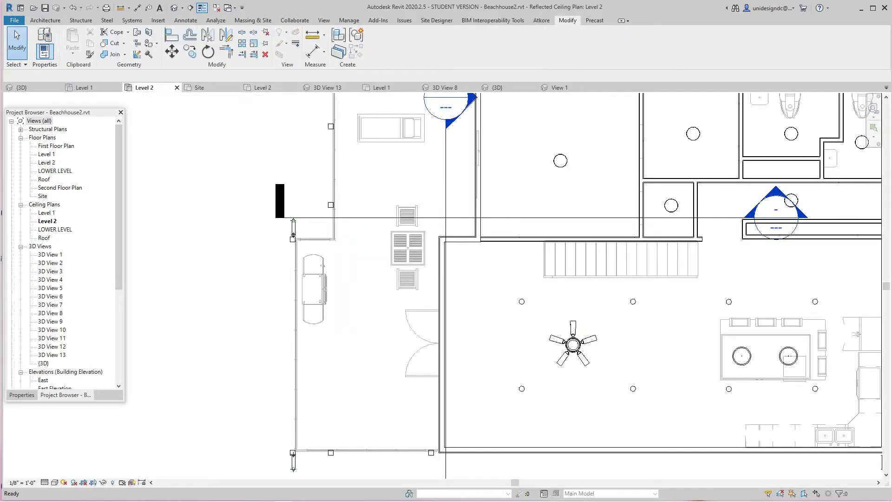
pyautogui.click(263, 88)
pyautogui.moveTo(437, 299); pyautogui.dragTo(397, 264, button='middle')
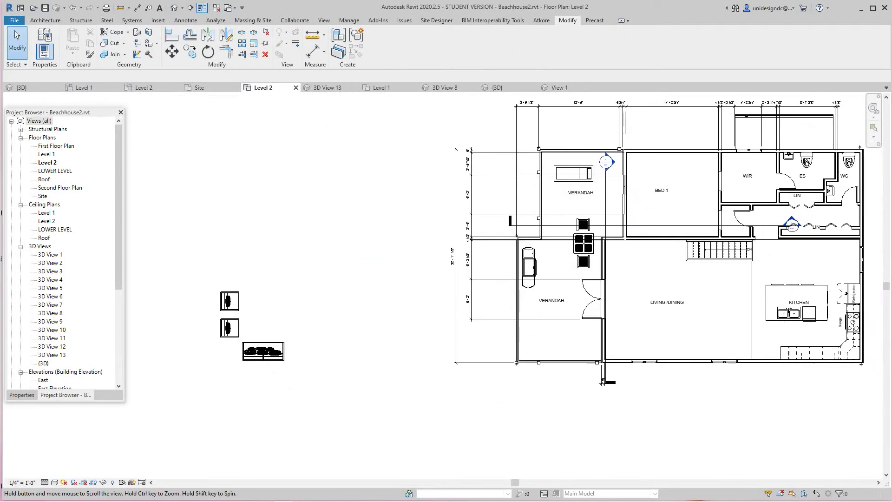
pyautogui.scroll(-1, 398, 264)
pyautogui.moveTo(281, 340); pyautogui.dragTo(544, 339)
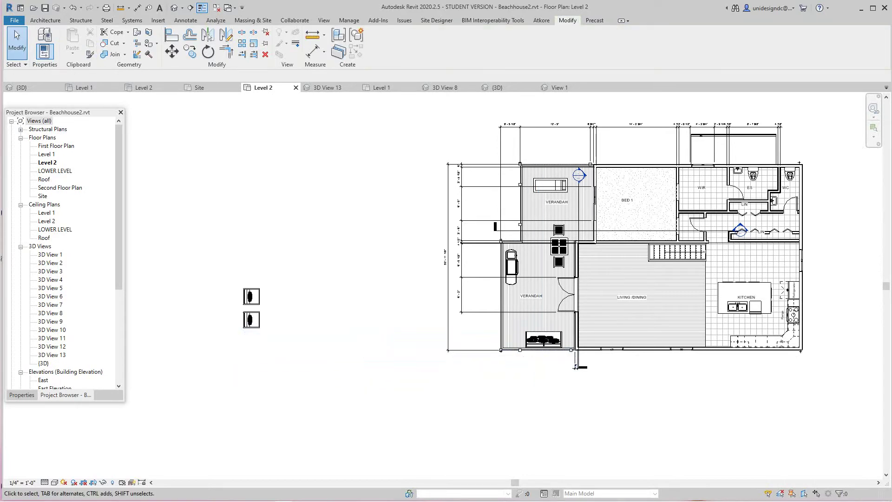
pyautogui.scroll(4, 549, 349)
pyautogui.moveTo(548, 349); pyautogui.dragTo(497, 359, button='middle')
pyautogui.scroll(-3, 433, 418)
pyautogui.moveTo(433, 418); pyautogui.dragTo(519, 410, button='middle')
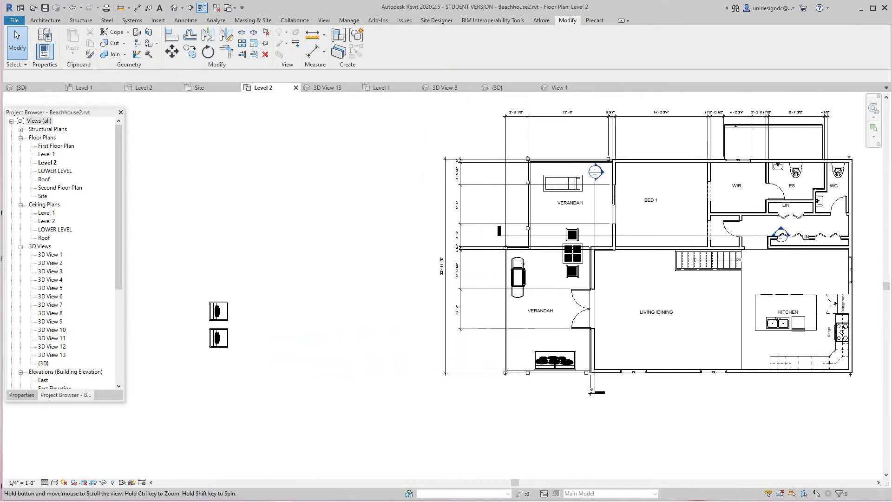
# - Move the lower of the two remaining patio chairs onto the lower verandah, at the outer edge just above the sofa
pyautogui.scroll(2, 219, 332)
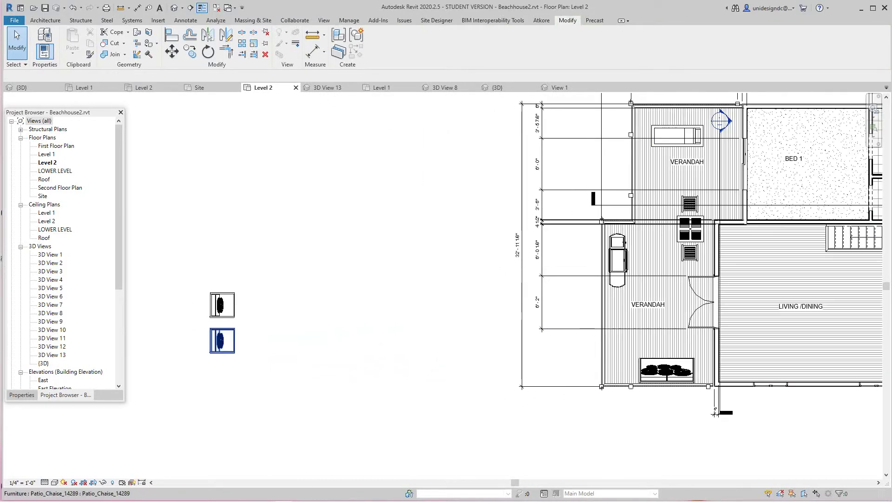
pyautogui.moveTo(222, 338); pyautogui.dragTo(623, 340)
pyautogui.press('Escape')
pyautogui.moveTo(469, 326); pyautogui.dragTo(409, 342, button='middle')
pyautogui.scroll(-1, 409, 342)
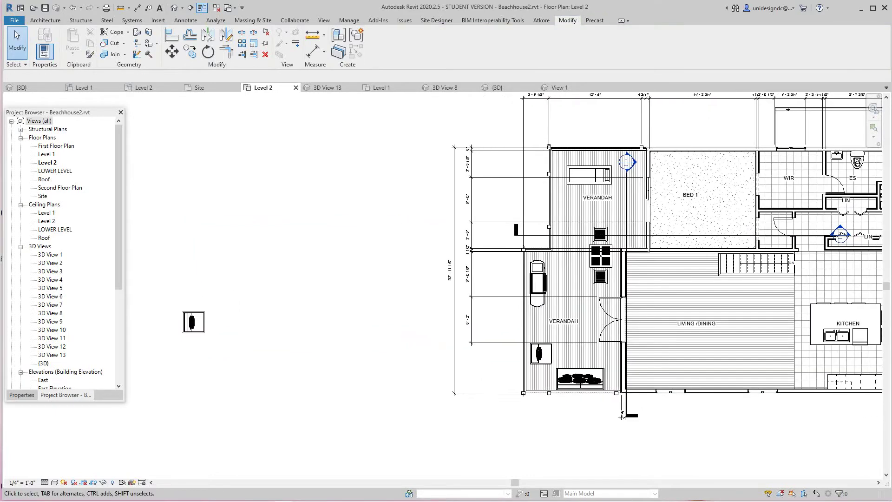
# - Bring the last patio chair from outside the house onto the lower verandah, between the room label and the double doors
pyautogui.scroll(-2, 276, 337)
pyautogui.click(204, 324)
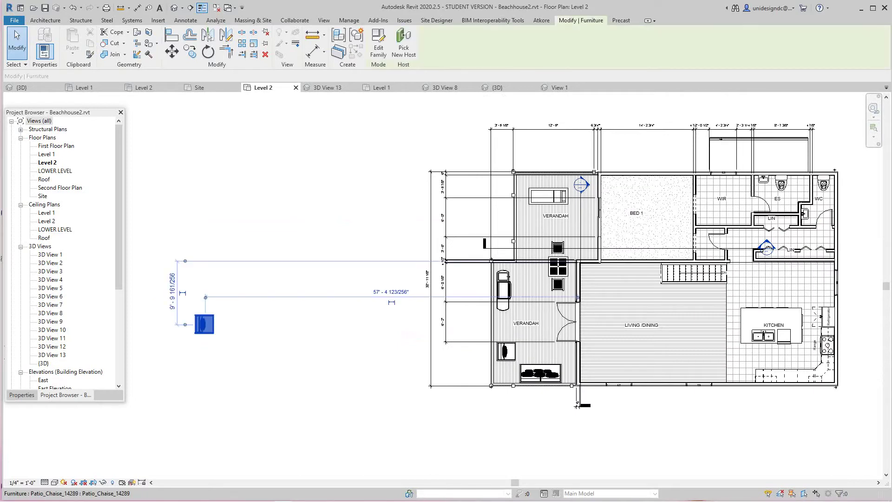
pyautogui.moveTo(204, 324); pyautogui.dragTo(541, 324)
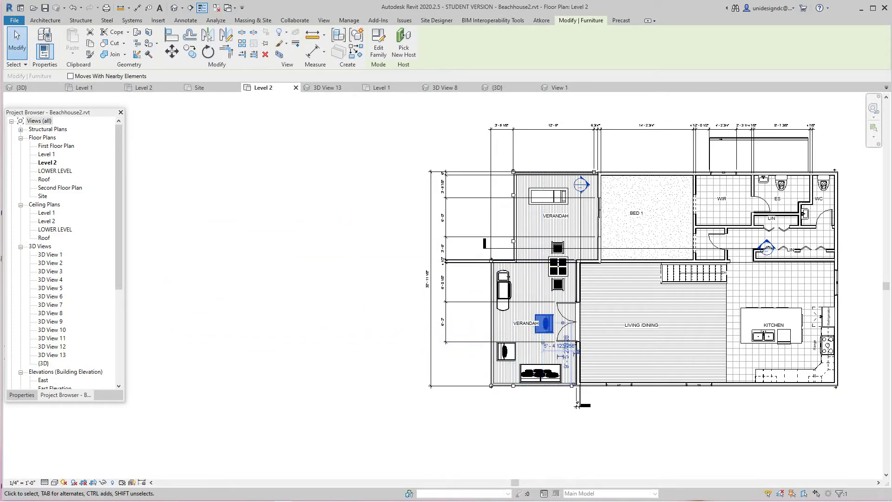
pyautogui.scroll(1, 431, 404)
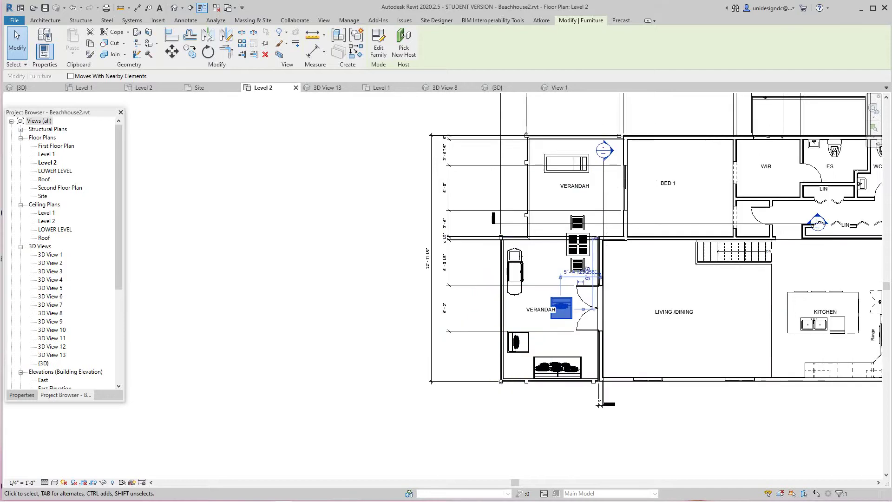
pyautogui.click(431, 404)
# - Move the patio chair beside the double doors to the verandah's outer edge, between the barbecue grill and the other chair
pyautogui.scroll(3, 517, 385)
pyautogui.click(580, 272)
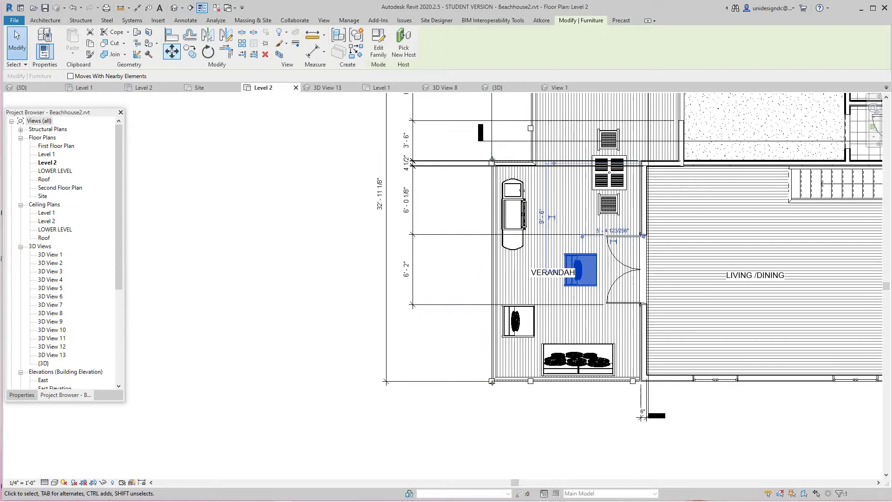
pyautogui.click(172, 51)
pyautogui.click(579, 268)
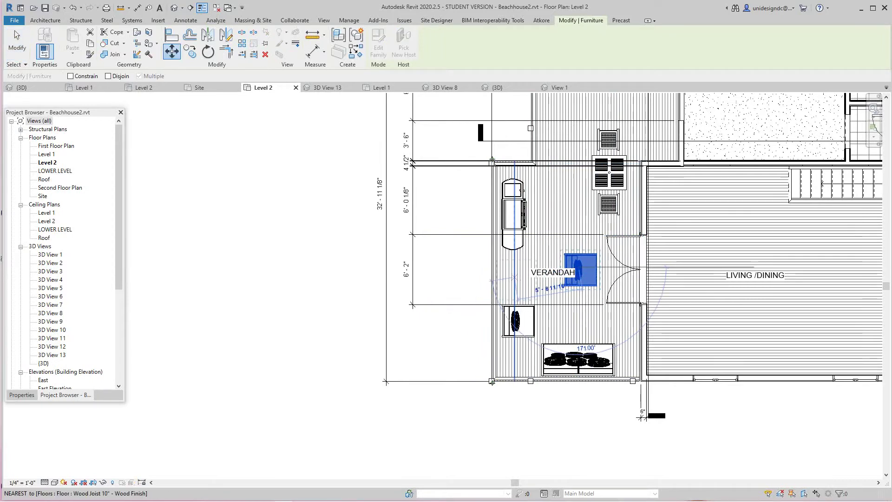
pyautogui.click(517, 272)
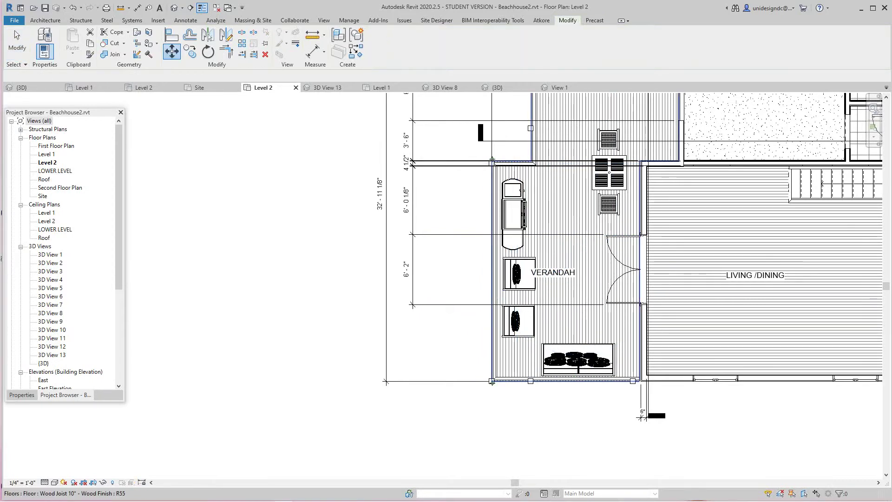
pyautogui.press('Escape')
# - Nudge the upper patio chair on the lower verandah so it lines up vertically with the chair below it
pyautogui.moveTo(544, 325); pyautogui.dragTo(540, 341, button='middle')
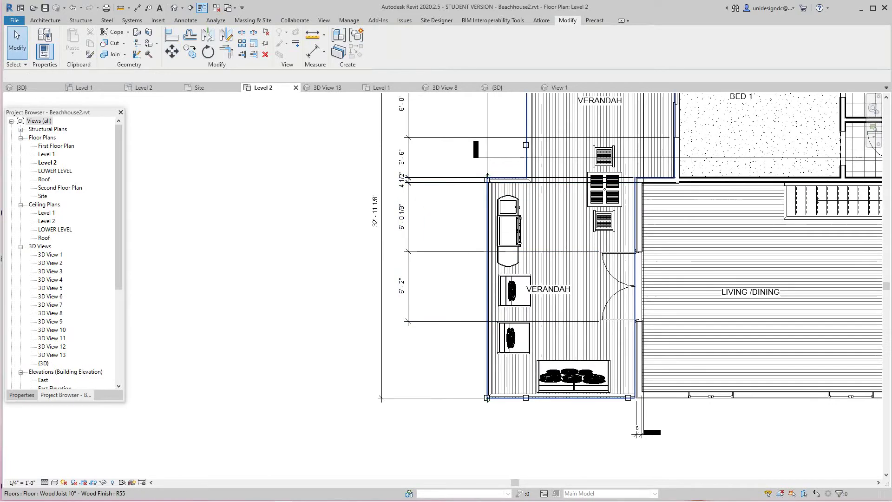
pyautogui.scroll(2, 540, 341)
pyautogui.click(502, 265)
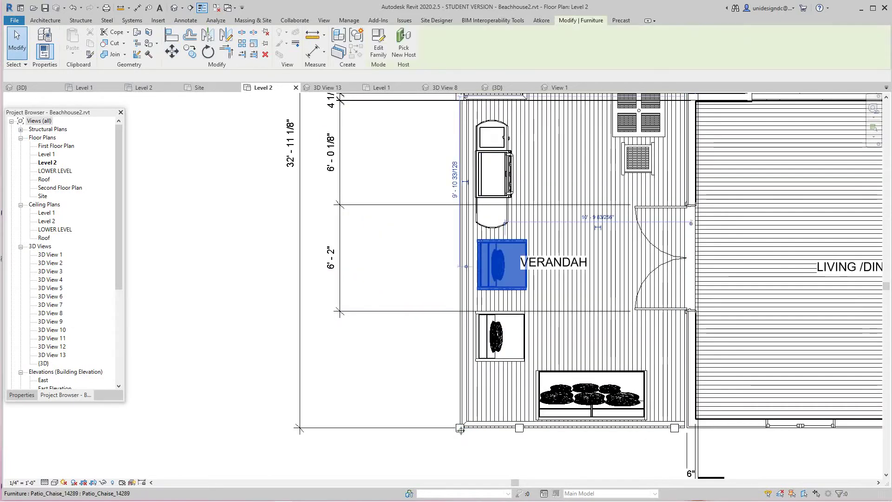
pyautogui.moveTo(502, 264)
pyautogui.mouseDown()
pyautogui.moveTo(478, 267)
pyautogui.moveTo(501, 263)
pyautogui.mouseUp()
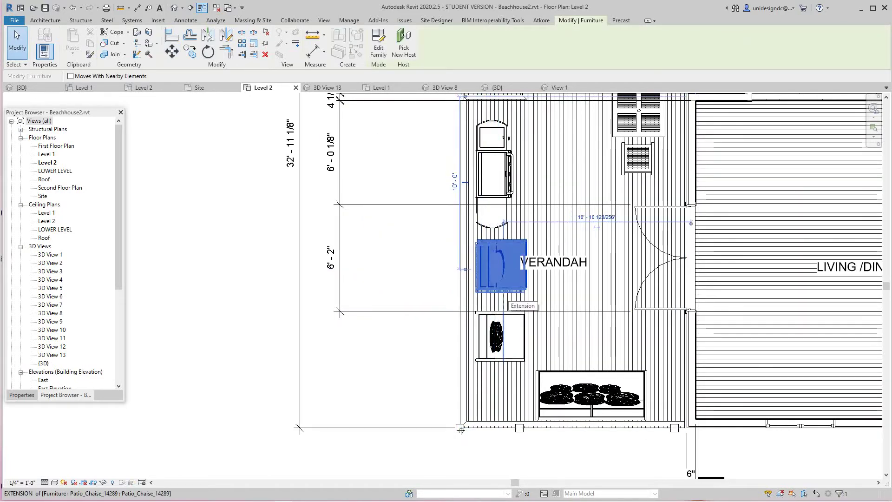
pyautogui.press('Escape')
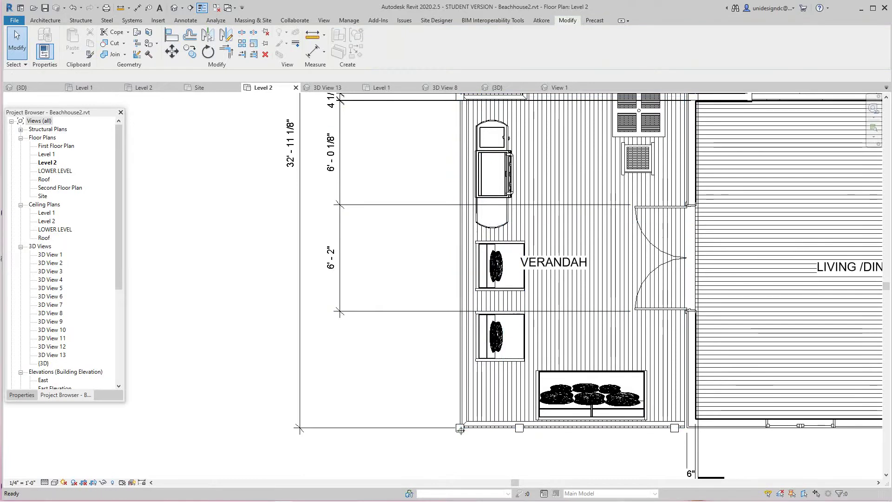
# - Place a perspective camera at the upper verandah's corner beside Bed 1, aimed diagonally at the outer-edge patio chairs on the lower verandah
pyautogui.scroll(-3, 517, 464)
pyautogui.moveTo(516, 464); pyautogui.dragTo(490, 450, button='middle')
pyautogui.scroll(-1, 490, 457)
pyautogui.scroll(-3, 433, 405)
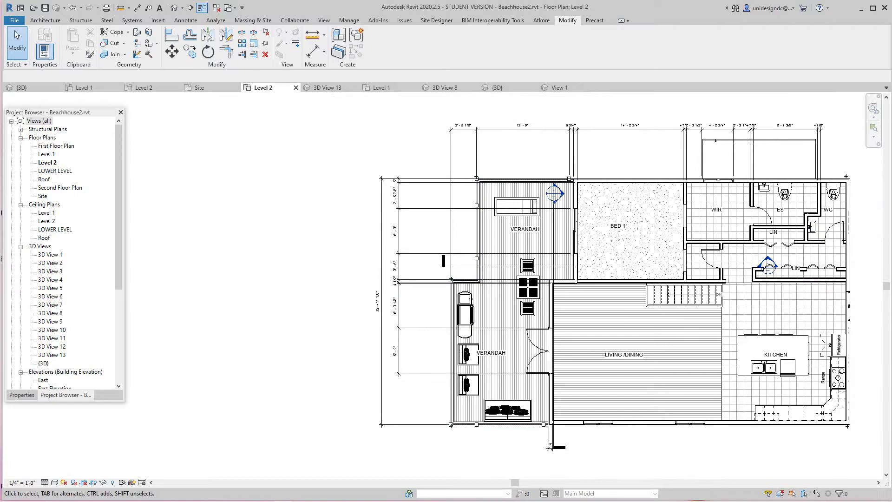
pyautogui.scroll(2, 460, 235)
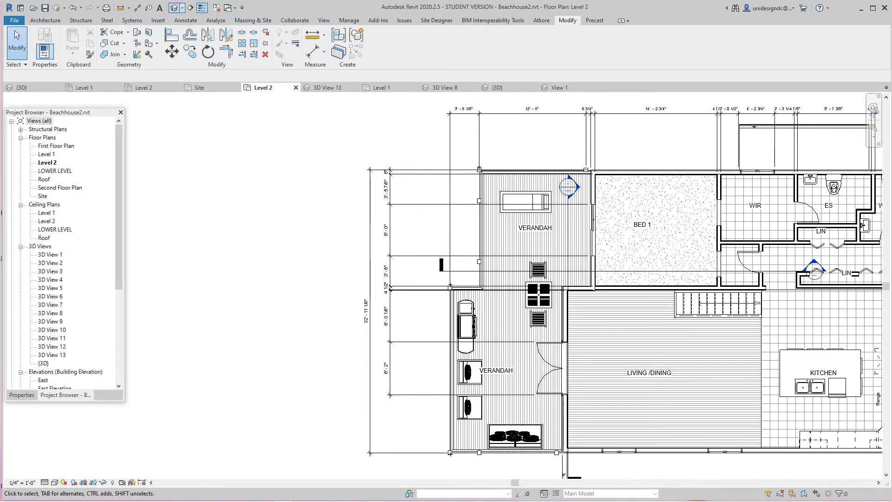
pyautogui.click(182, 8)
pyautogui.click(208, 33)
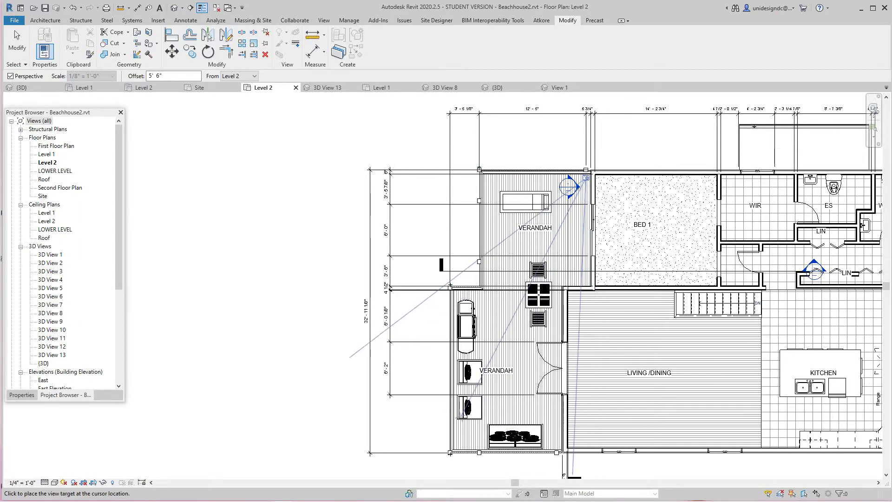
pyautogui.click(457, 418)
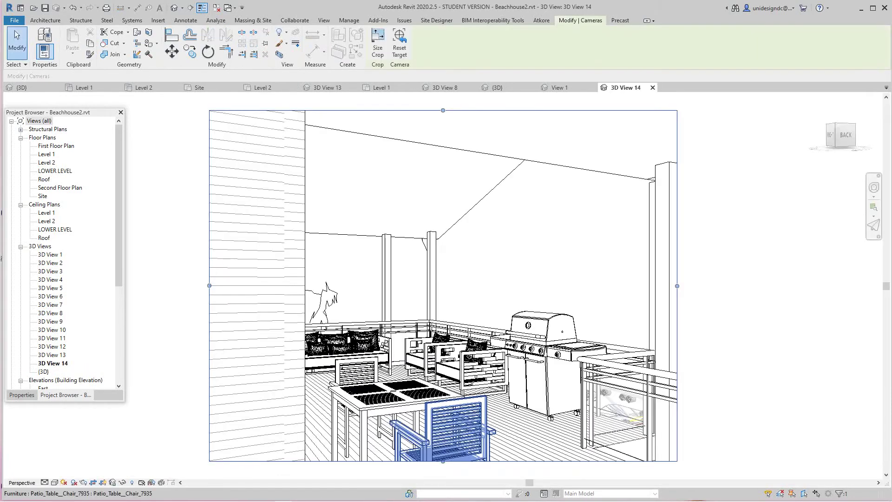
# - Orbit the new camera view to look down over the table, sofa, chairs and grill from a higher angle
pyautogui.moveTo(541, 363); pyautogui.dragTo(527, 316, button='middle')
pyautogui.moveTo(288, 251); pyautogui.dragTo(318, 286, button='middle')
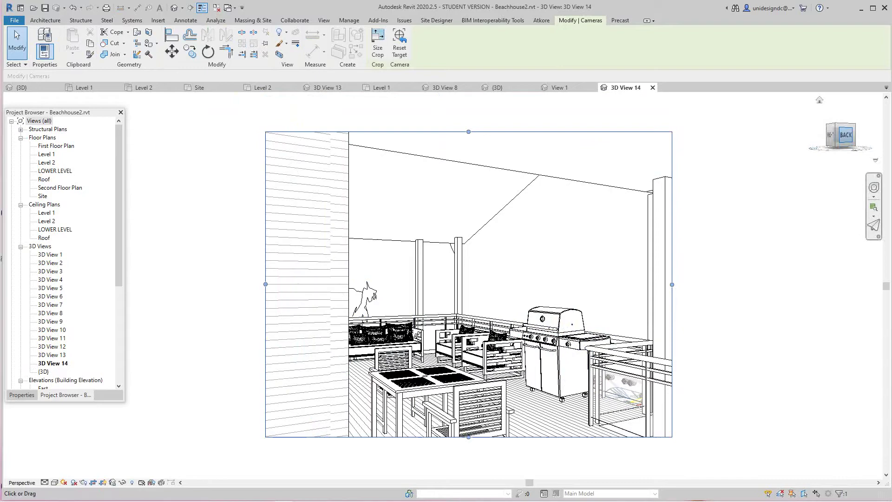
pyautogui.moveTo(846, 134); pyautogui.dragTo(838, 135)
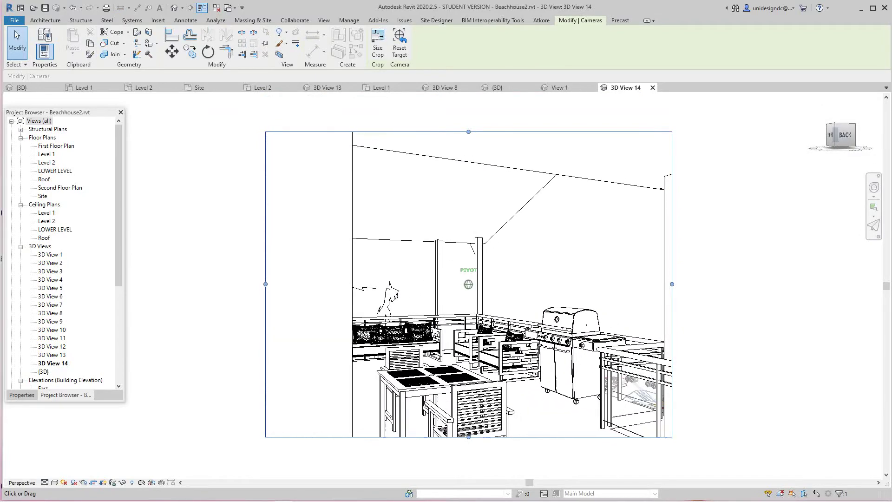
pyautogui.keyDown('shift'); pyautogui.moveTo(485, 284); pyautogui.dragTo(536, 296, button='middle'); pyautogui.keyUp('shift')
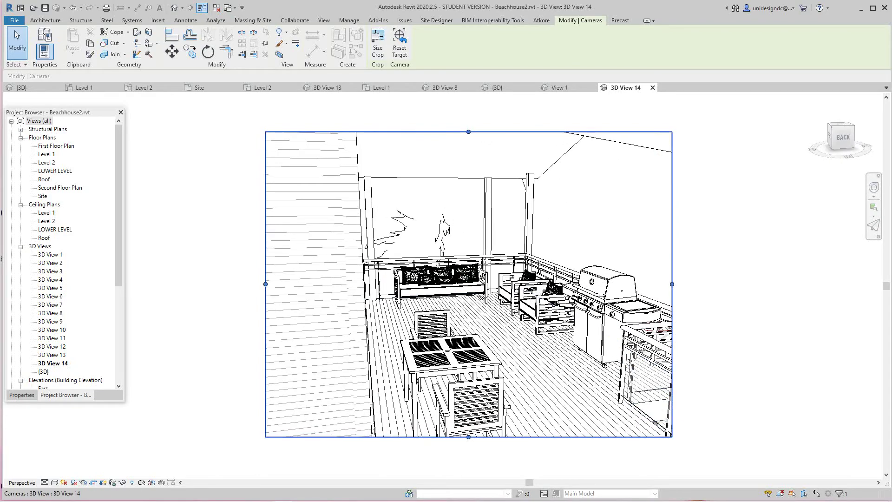
# - Set the camera view's visual style to Consistent Colors and turn it to look straight along the verandah toward the sofa
pyautogui.click(54, 483)
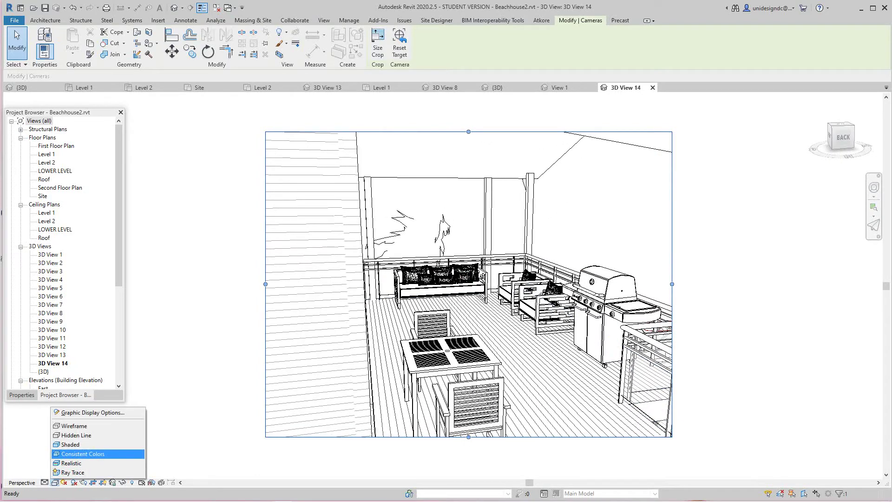
pyautogui.click(70, 454)
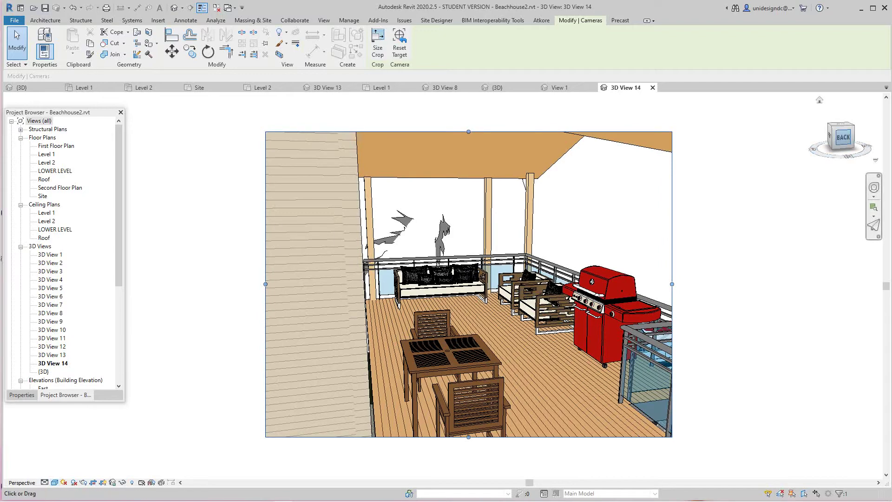
pyautogui.moveTo(843, 137)
pyautogui.mouseDown()
pyautogui.moveTo(847, 143)
pyautogui.moveTo(840, 138)
pyautogui.mouseUp()
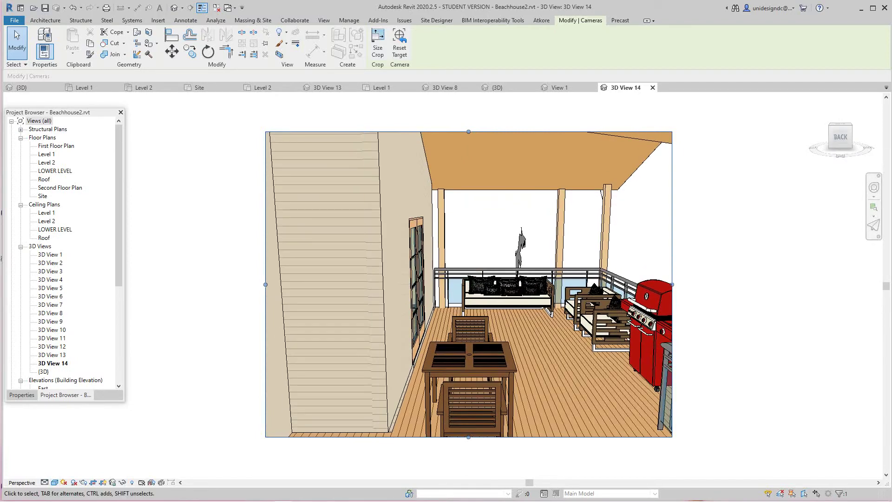
# - Review the verandah furniture layout on the Level 2 floor plan, and open the Site floor plan
pyautogui.doubleClick(46, 162)
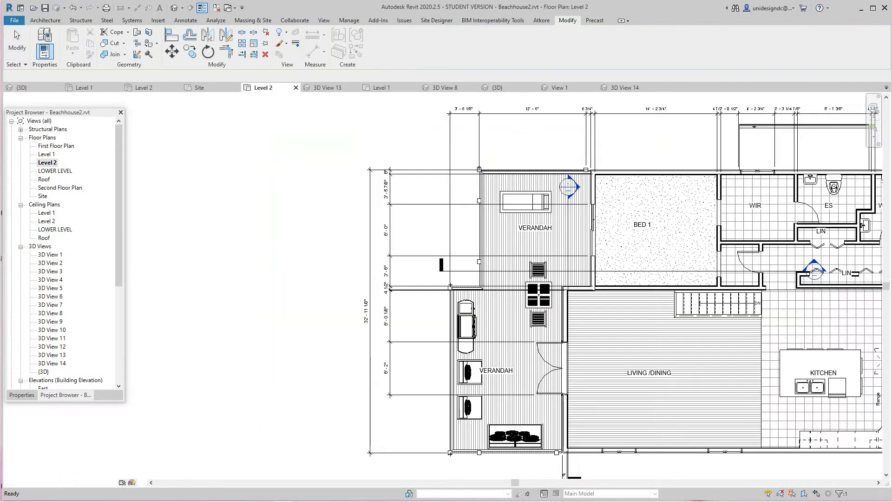
pyautogui.press('Escape')
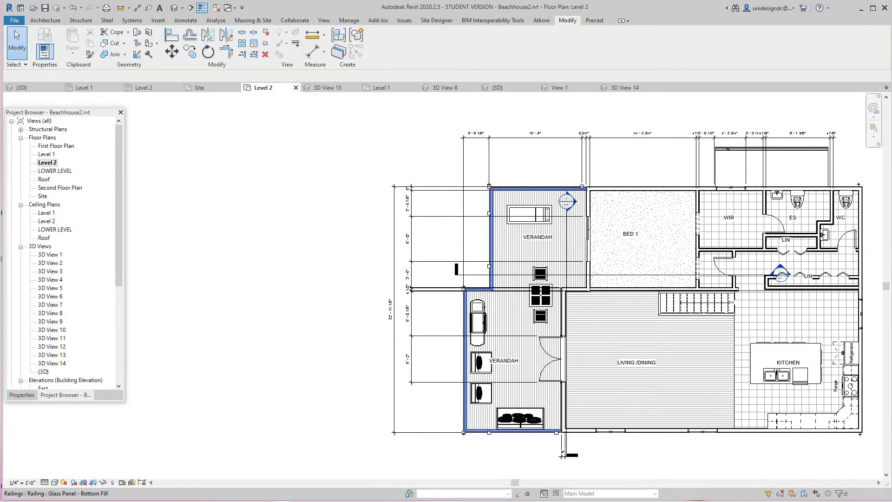
pyautogui.scroll(-1, 458, 310)
pyautogui.moveTo(469, 311); pyautogui.dragTo(404, 290, button='middle')
pyautogui.scroll(1, 415, 332)
pyautogui.scroll(3, 453, 280)
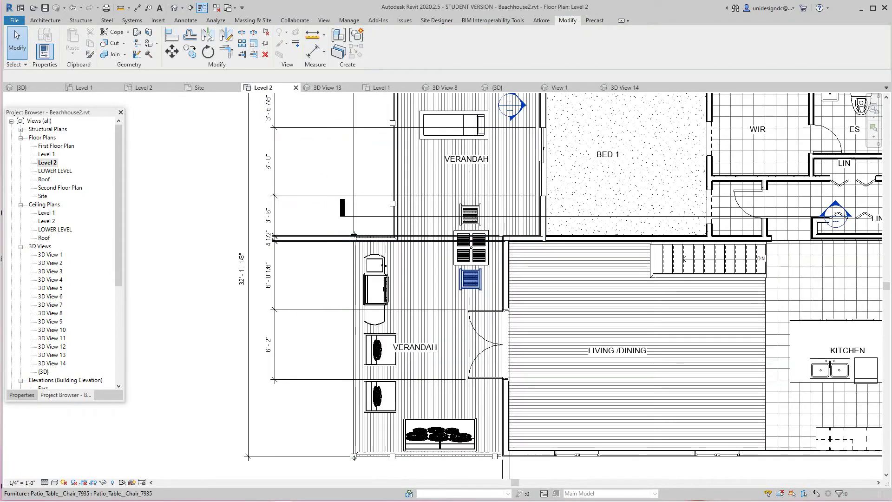
pyautogui.scroll(2, 420, 329)
pyautogui.scroll(-3, 421, 331)
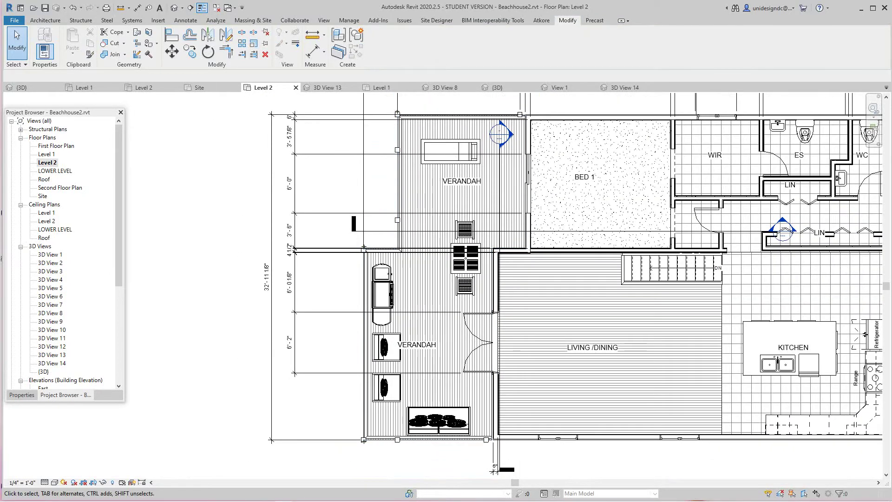
pyautogui.doubleClick(42, 196)
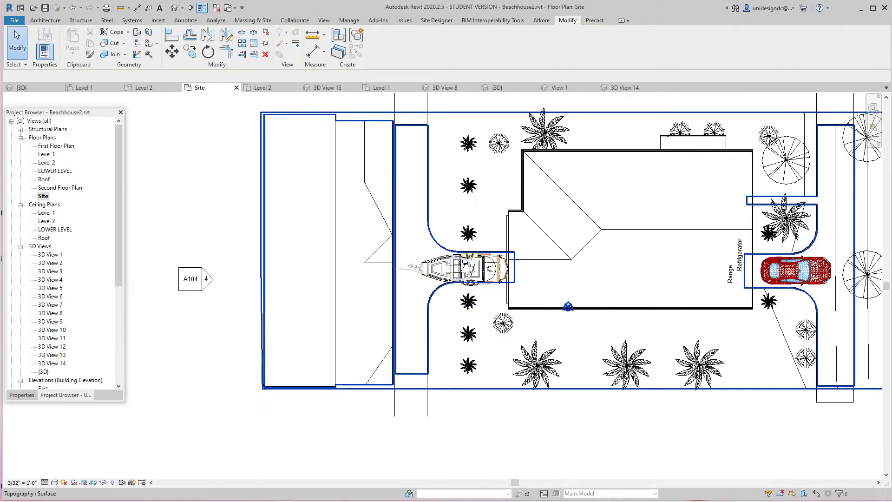
# - Move the boat and trailer off the driveway onto the open lot, open its family for editing, and orbit around to its stern
pyautogui.moveTo(472, 269); pyautogui.dragTo(344, 268)
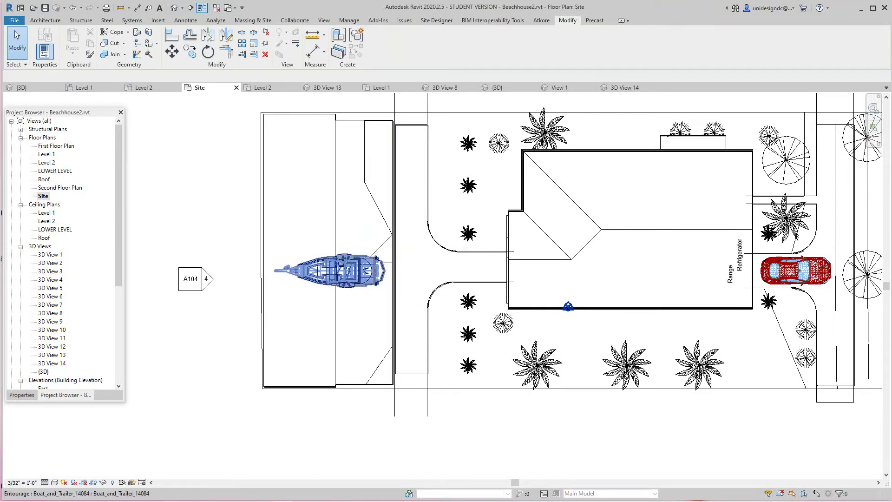
pyautogui.click(344, 270)
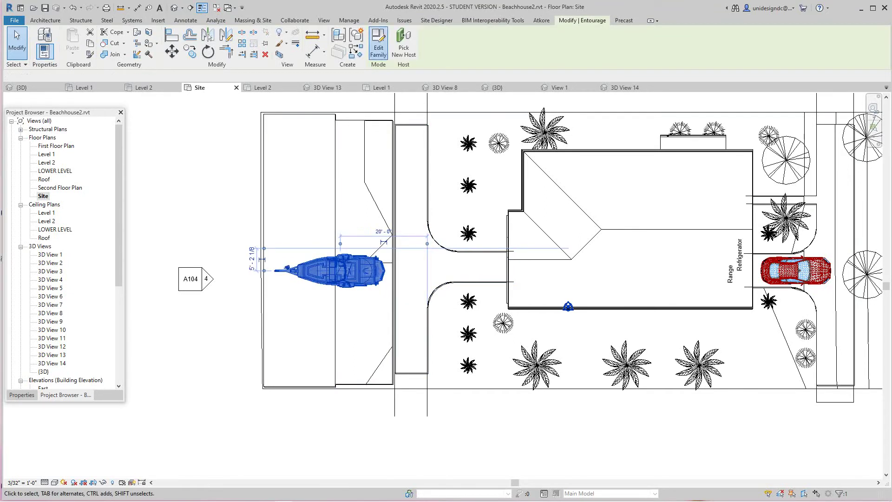
pyautogui.click(378, 47)
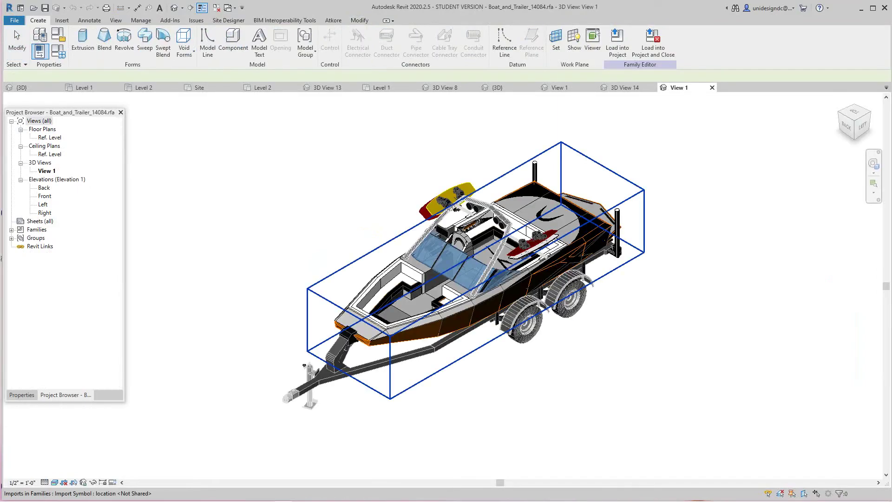
pyautogui.scroll(2, 600, 227)
pyautogui.scroll(-2, 690, 223)
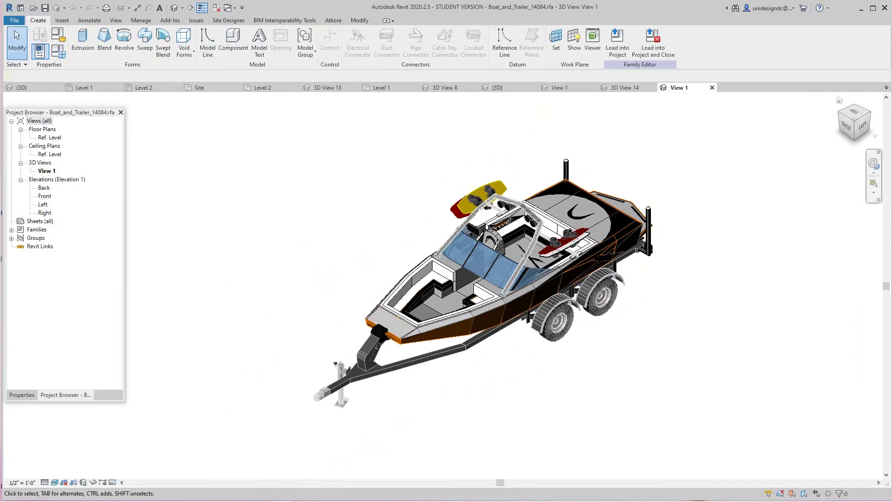
pyautogui.moveTo(862, 125)
pyautogui.mouseDown()
pyautogui.moveTo(837, 154)
pyautogui.moveTo(795, 126)
pyautogui.moveTo(777, 134)
pyautogui.moveTo(842, 126)
pyautogui.mouseUp()
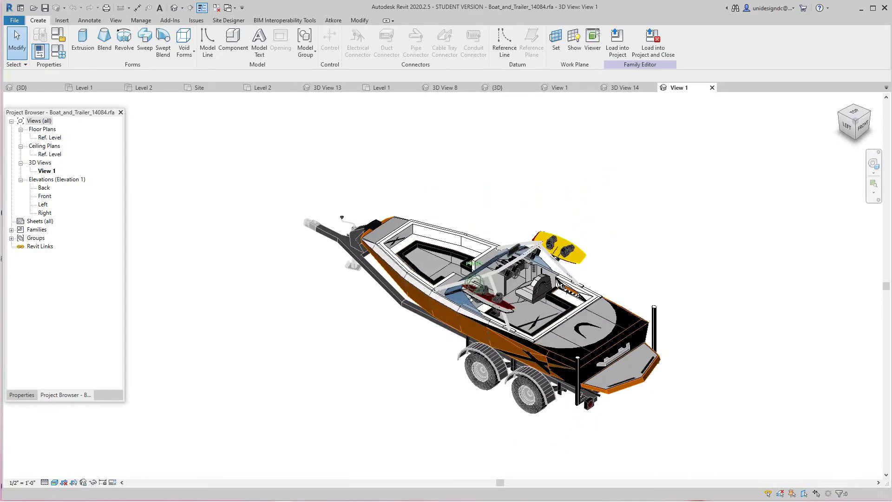
# - Return to the Site plan and open the family of the red car parked on the street-side driveway
pyautogui.click(199, 87)
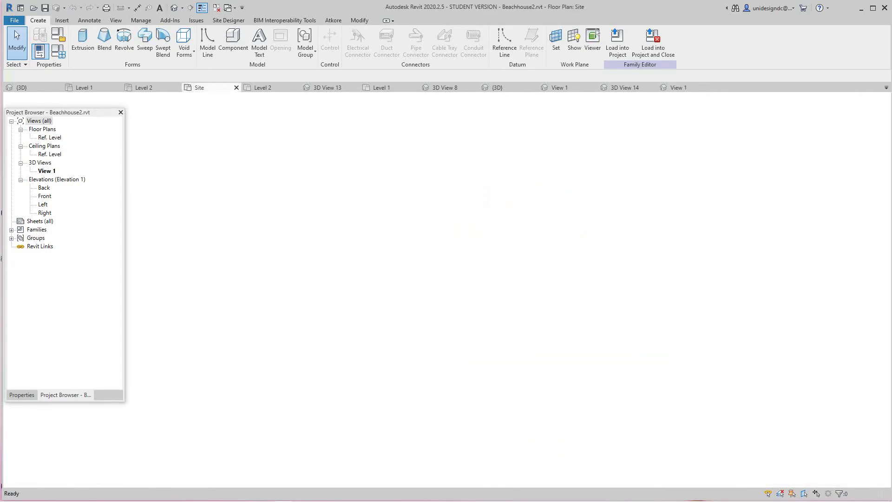
pyautogui.scroll(2, 436, 351)
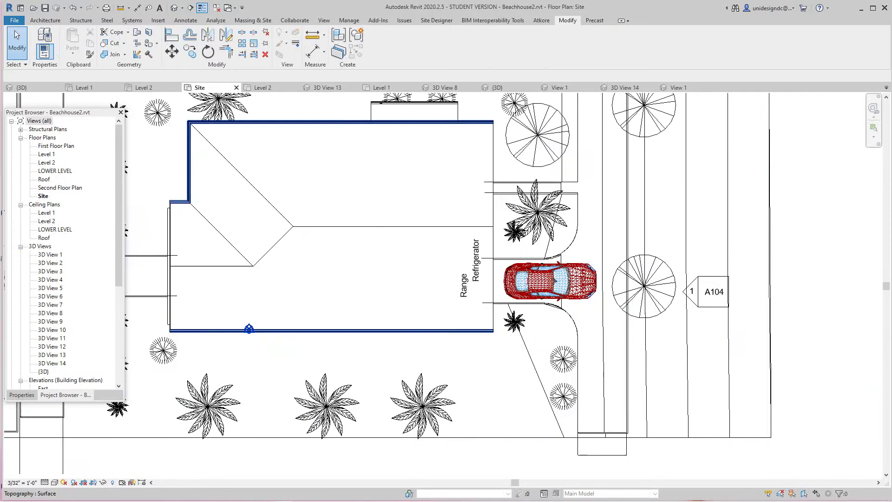
pyautogui.click(547, 288)
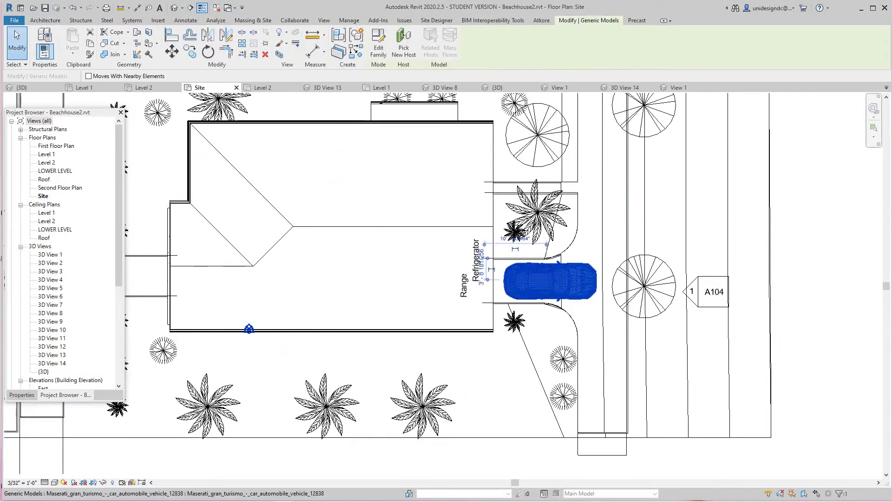
pyautogui.scroll(2, 545, 289)
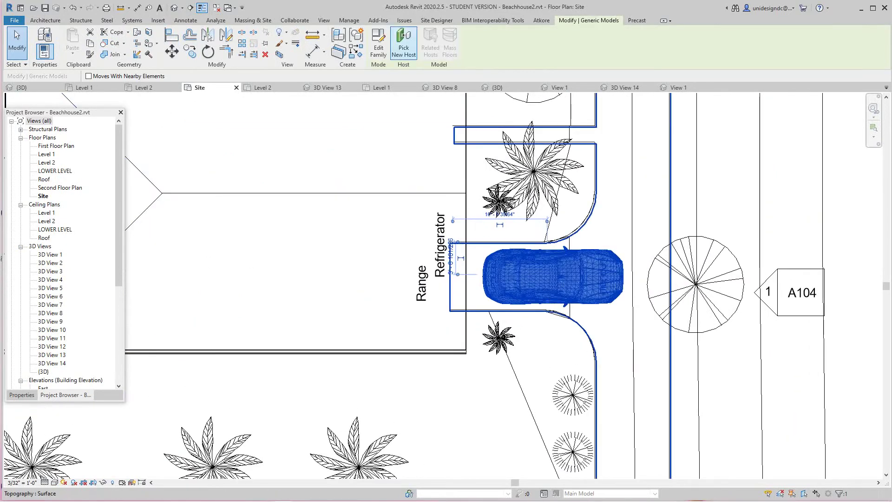
pyautogui.click(379, 44)
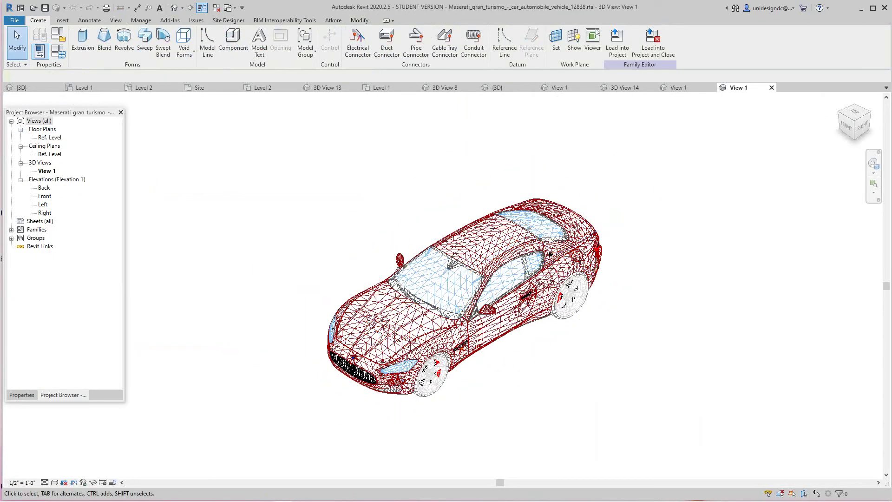
# - Raise the car family view's detail level, shade it with Consistent Colors, inspect the car, and close the family without saving
pyautogui.click(44, 482)
pyautogui.click(57, 472)
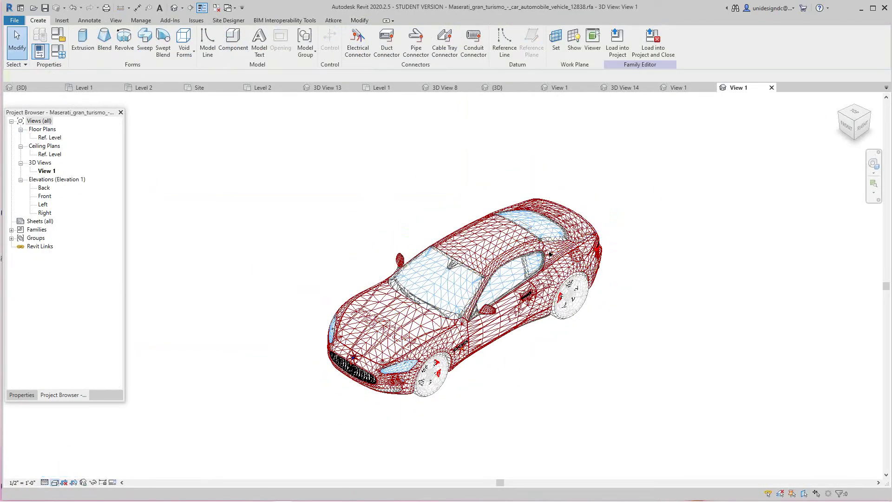
pyautogui.click(55, 483)
pyautogui.click(83, 454)
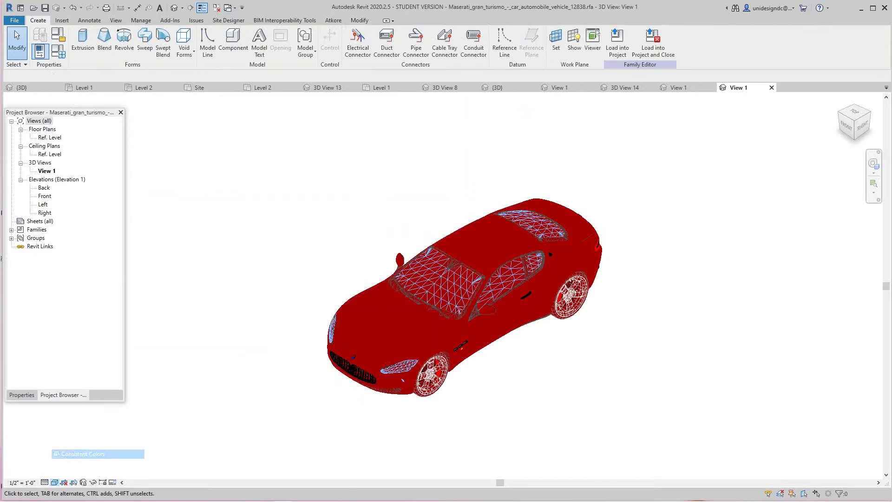
pyautogui.scroll(3, 574, 347)
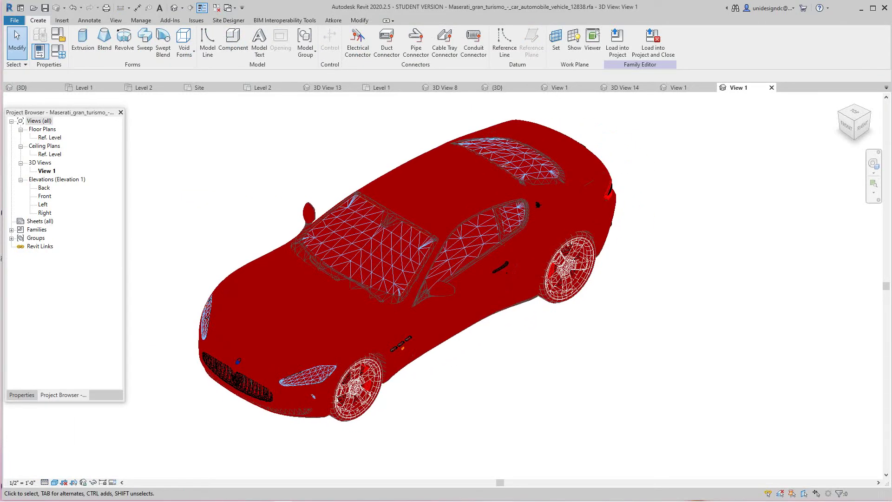
pyautogui.scroll(-1, 522, 310)
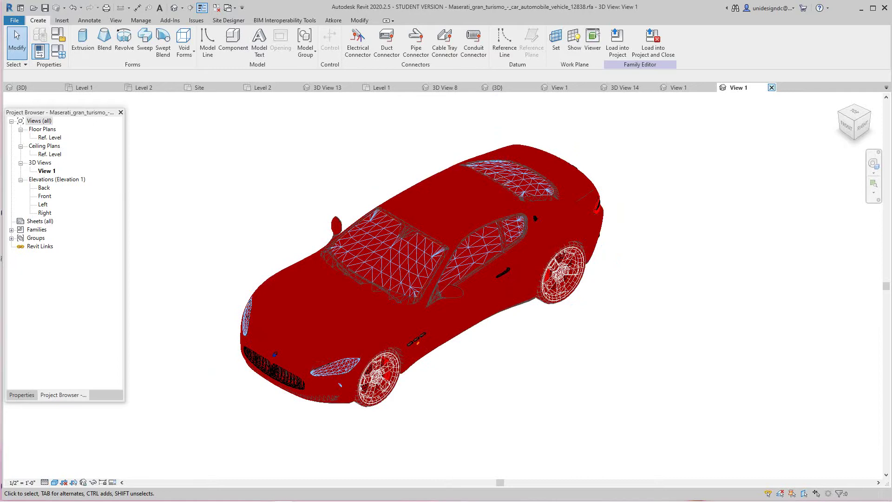
pyautogui.click(772, 88)
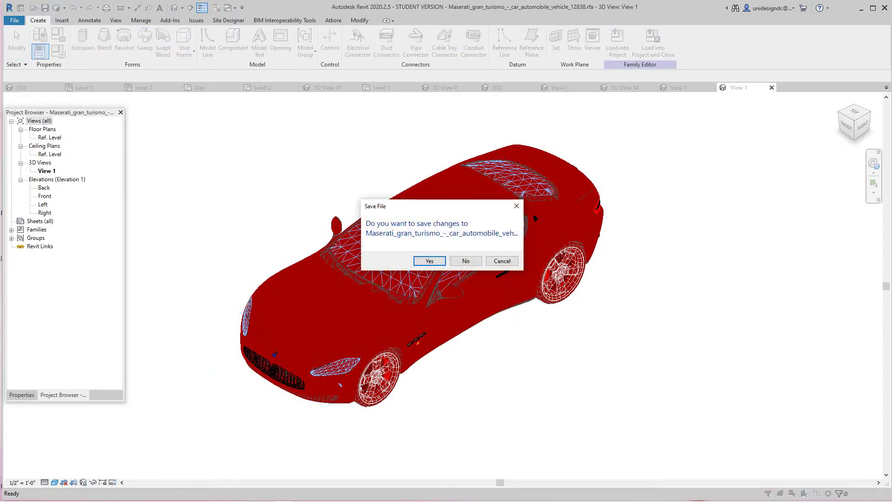
pyautogui.click(466, 261)
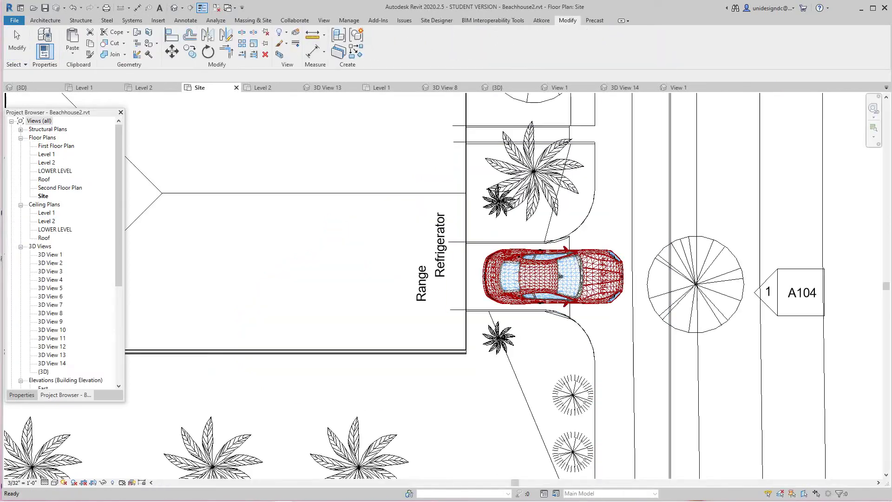
# - Move the boat and trailer back onto the driveway beside the house, opposite the parked car
pyautogui.scroll(-6, 613, 329)
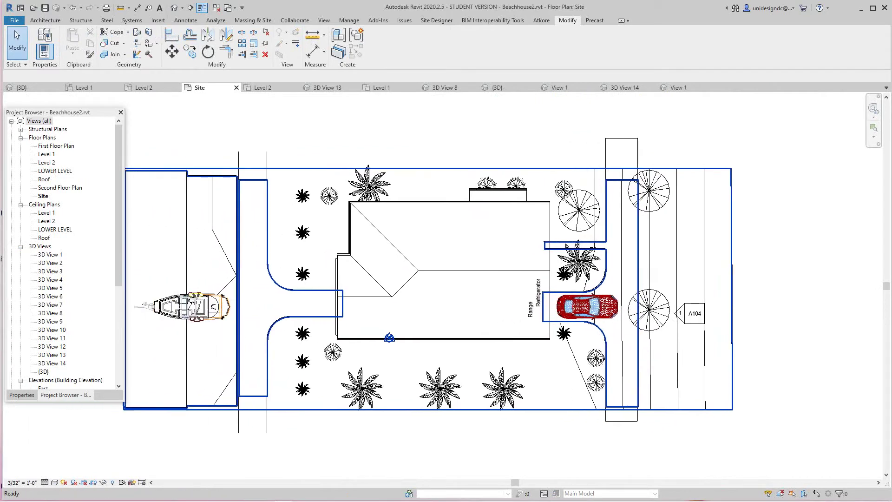
pyautogui.click(227, 315)
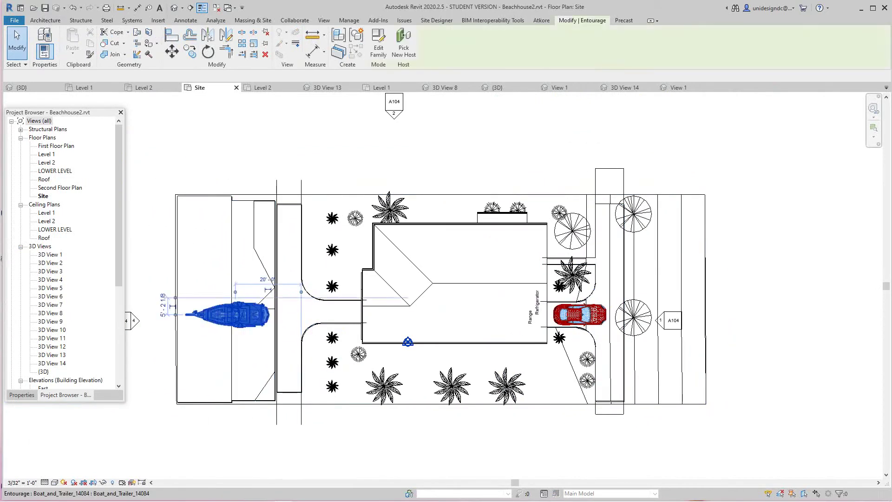
pyautogui.moveTo(228, 314); pyautogui.dragTo(321, 311)
pyautogui.scroll(-4, 319, 353)
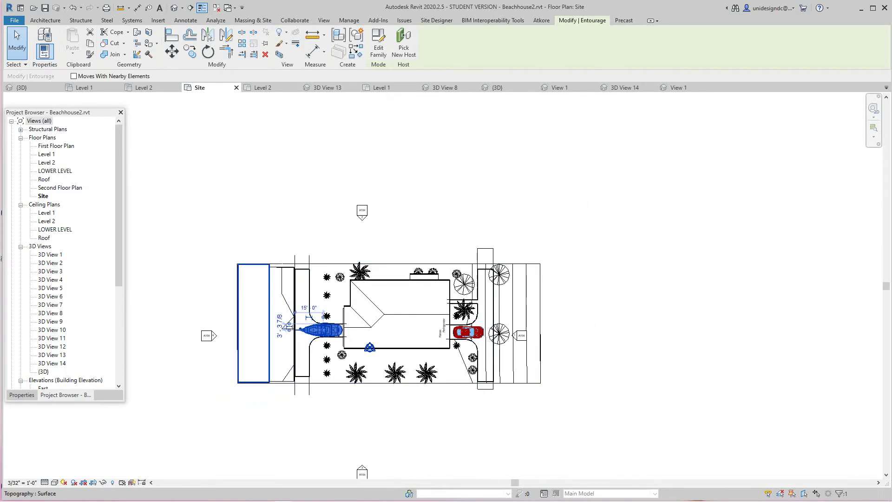
pyautogui.press('Escape')
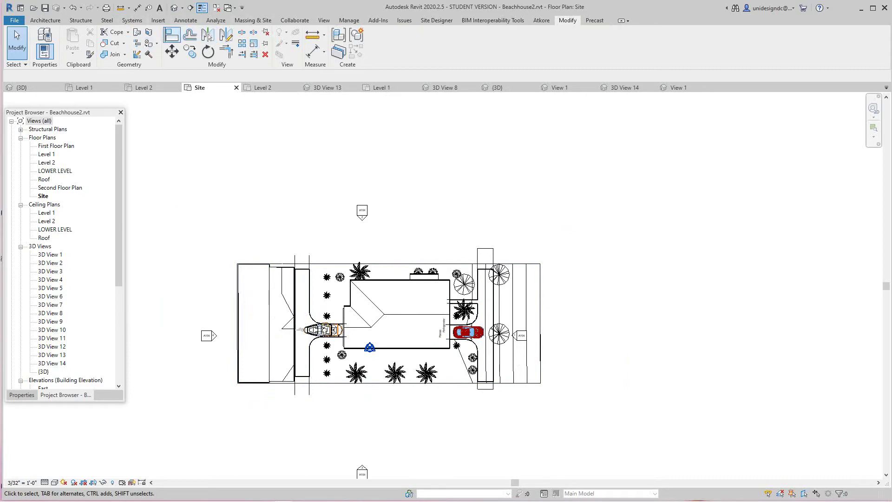
# - Place a perspective camera in the open lot beyond the boat, aimed diagonally past the boat and house toward the street-side palm
pyautogui.click(324, 20)
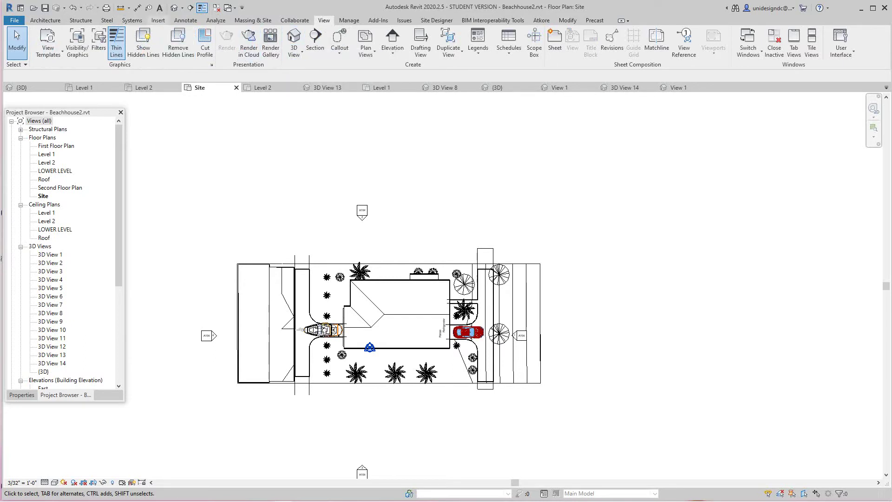
pyautogui.click(158, 20)
pyautogui.click(182, 8)
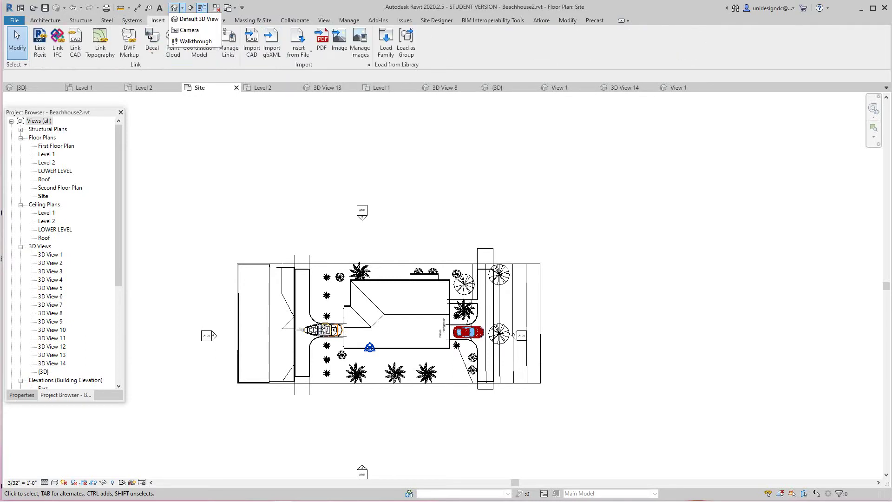
pyautogui.click(189, 30)
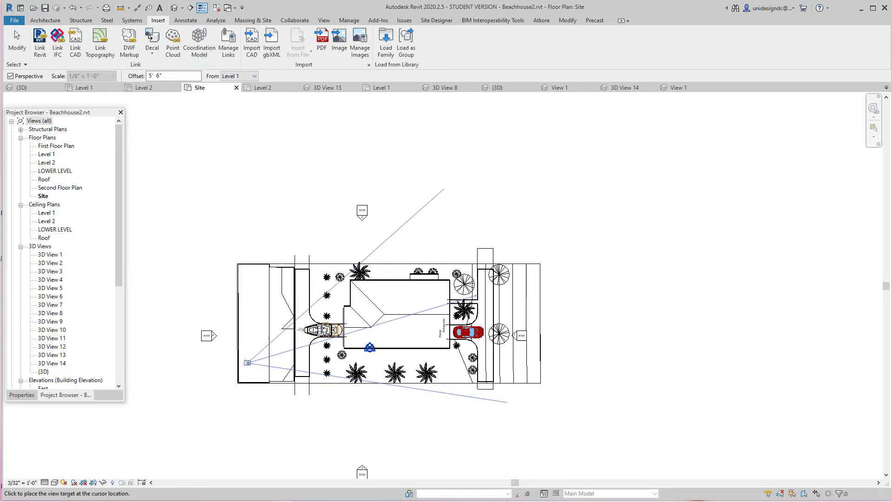
pyautogui.click(477, 295)
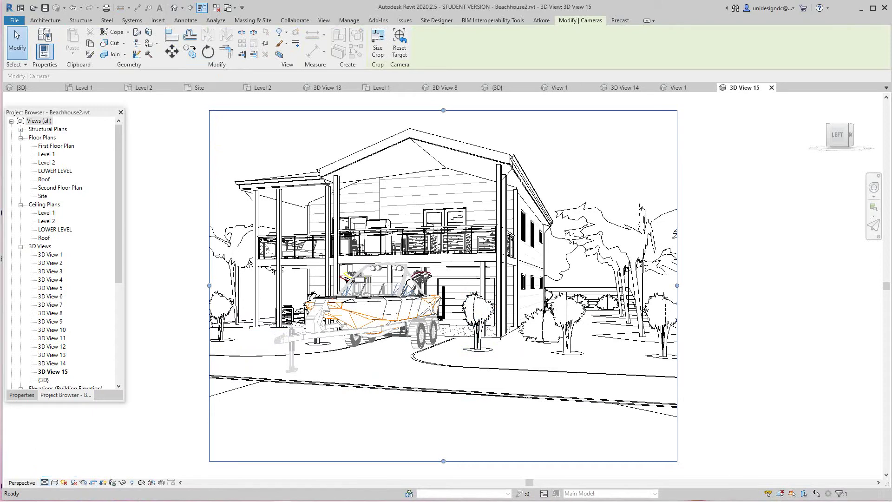
# - Set the new camera view's visual style to Consistent Colors and inspect the boat in front of the verandahs
pyautogui.press('Escape')
pyautogui.click(55, 482)
pyautogui.click(79, 453)
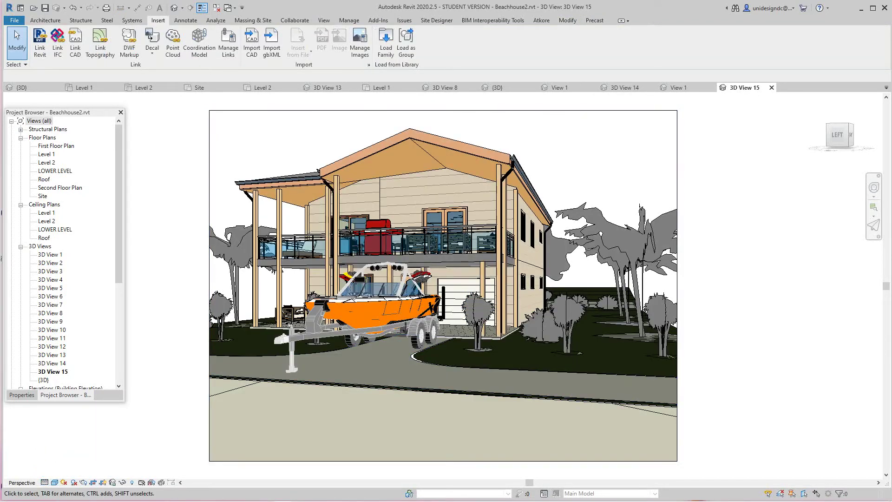
pyautogui.scroll(3, 546, 237)
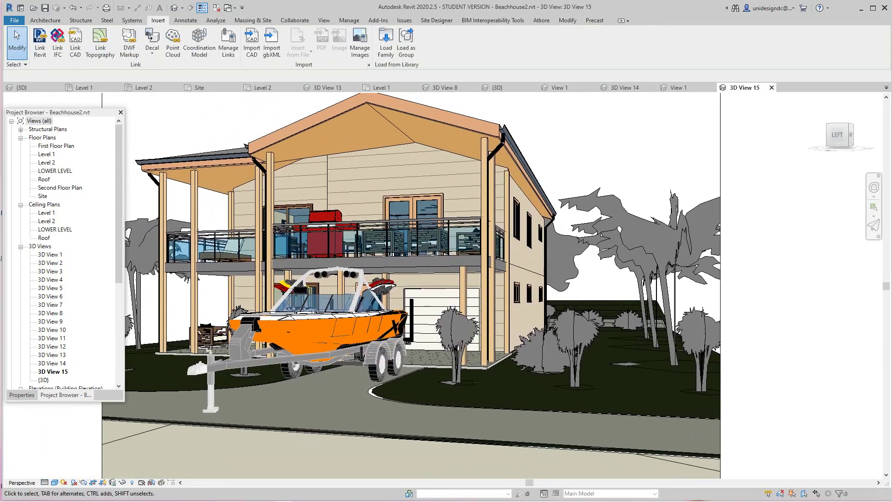
pyautogui.scroll(-3, 774, 328)
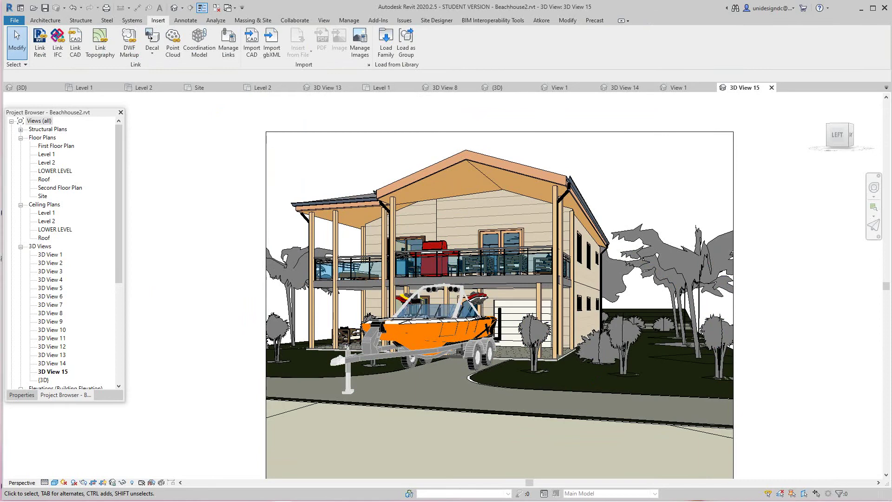
# - From the Site plan, place a perspective camera at the street-side corner beyond the trees, aimed diagonally across the house toward its far wall
pyautogui.doubleClick(43, 196)
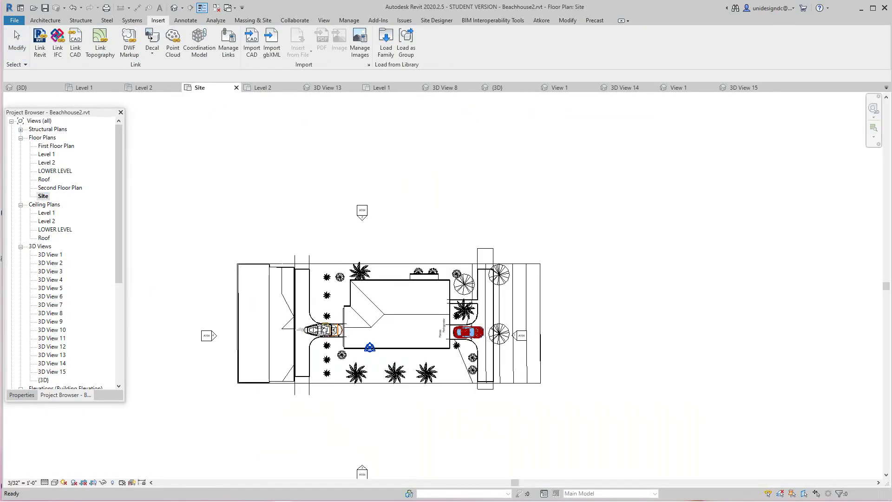
pyautogui.scroll(3, 495, 321)
pyautogui.scroll(-1, 538, 296)
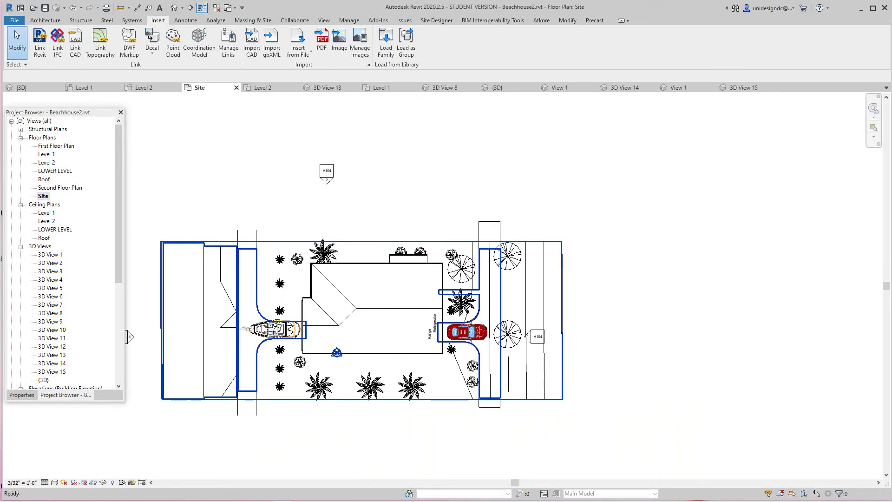
pyautogui.scroll(-1, 538, 300)
pyautogui.click(182, 8)
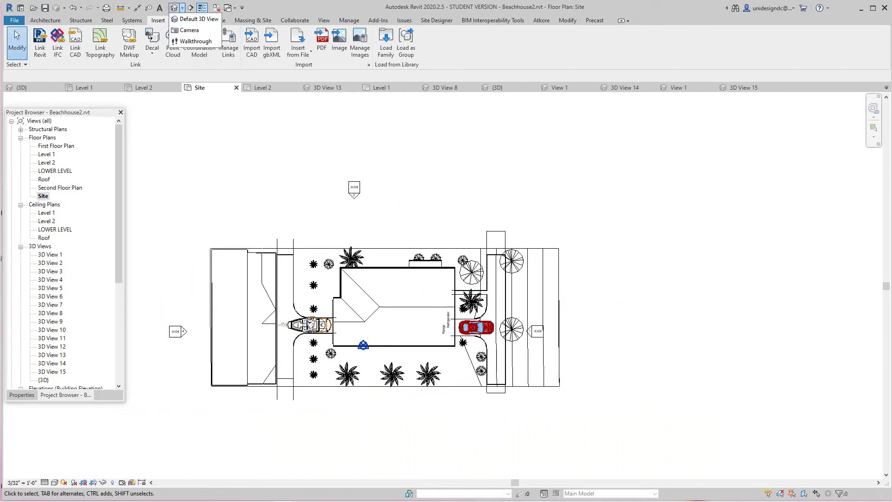
pyautogui.click(189, 30)
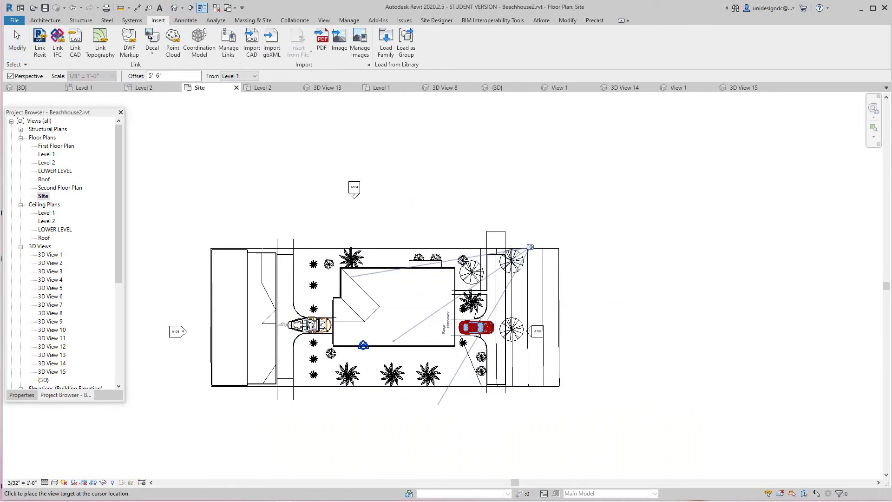
pyautogui.click(394, 342)
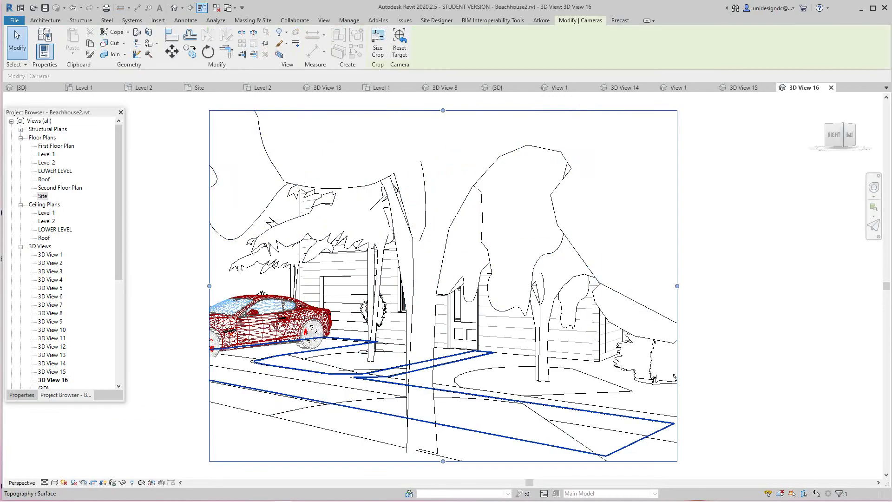
# - Enlarge the new camera view's crop region on all four sides to frame the whole car, house front and trees
pyautogui.moveTo(325, 327); pyautogui.dragTo(224, 326)
pyautogui.moveTo(557, 326); pyautogui.dragTo(696, 326)
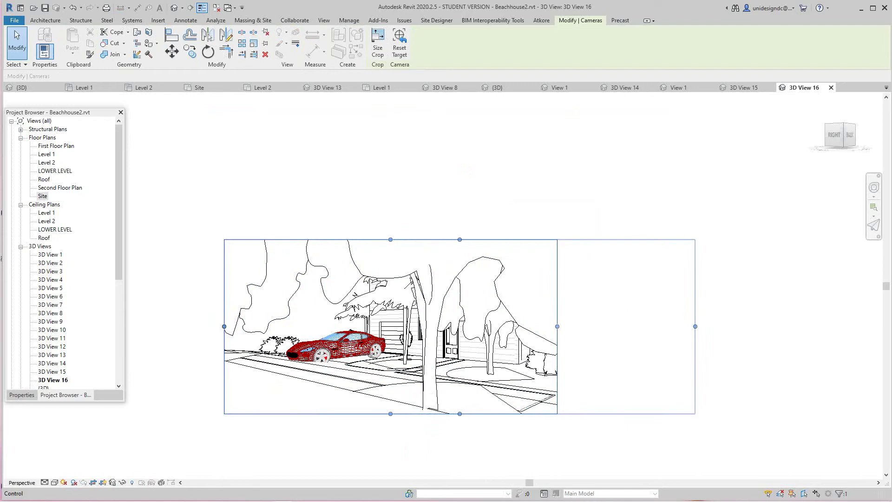
pyautogui.moveTo(460, 414); pyautogui.dragTo(460, 453)
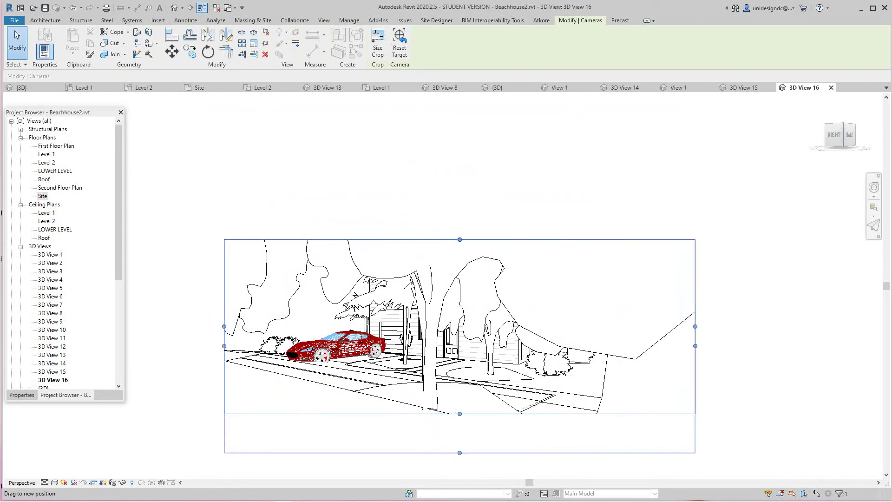
pyautogui.moveTo(460, 239); pyautogui.dragTo(460, 174)
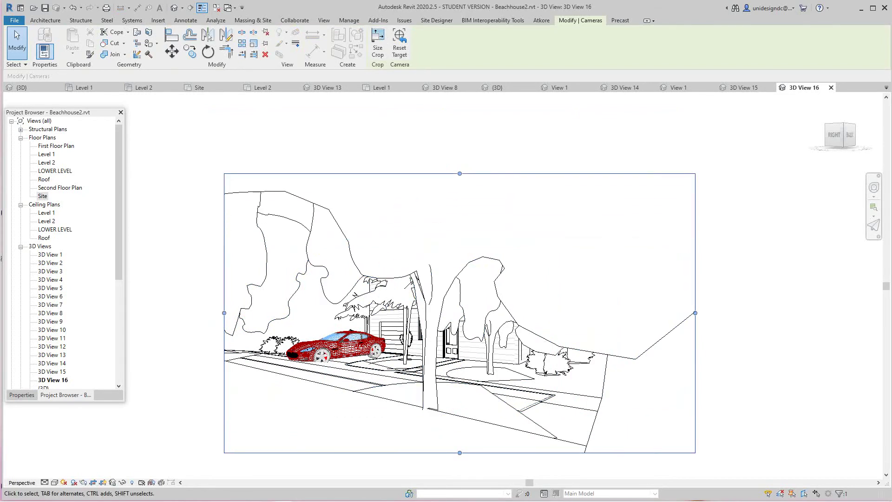
# - Set the new camera view to Fine detail level and the Realistic visual style, and inspect the car and trees
pyautogui.press('Escape')
pyautogui.click(44, 483)
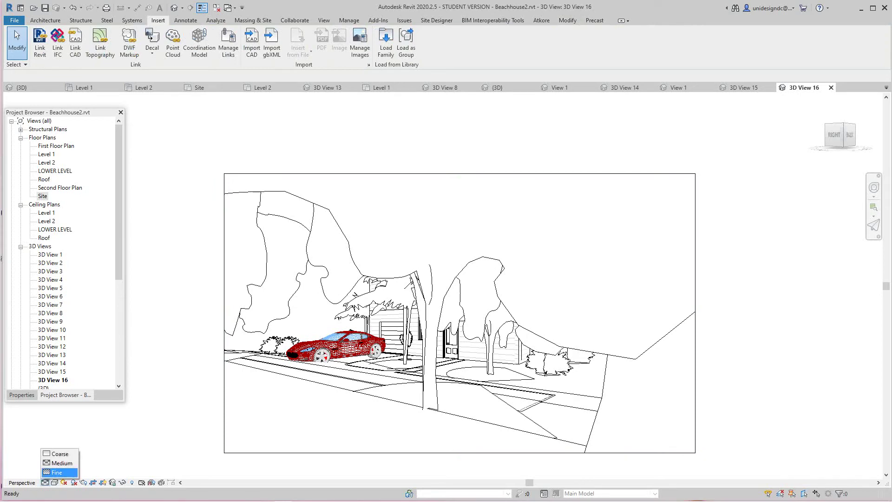
pyautogui.click(54, 482)
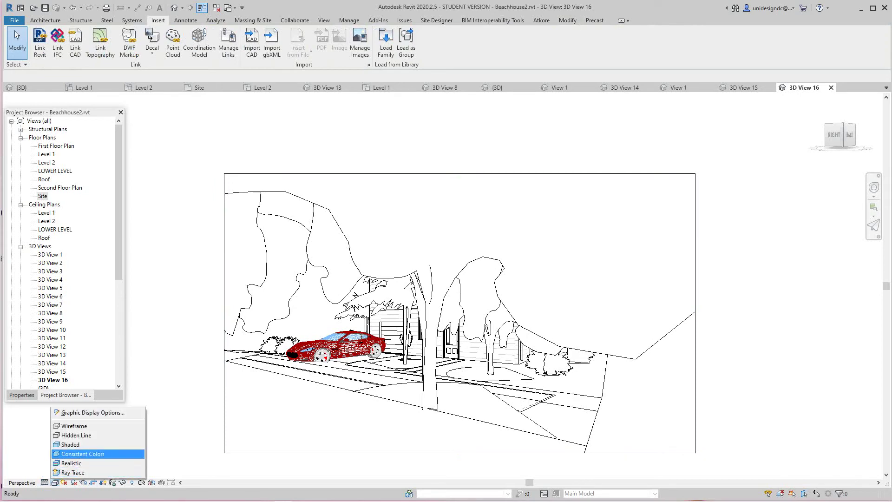
pyautogui.click(71, 463)
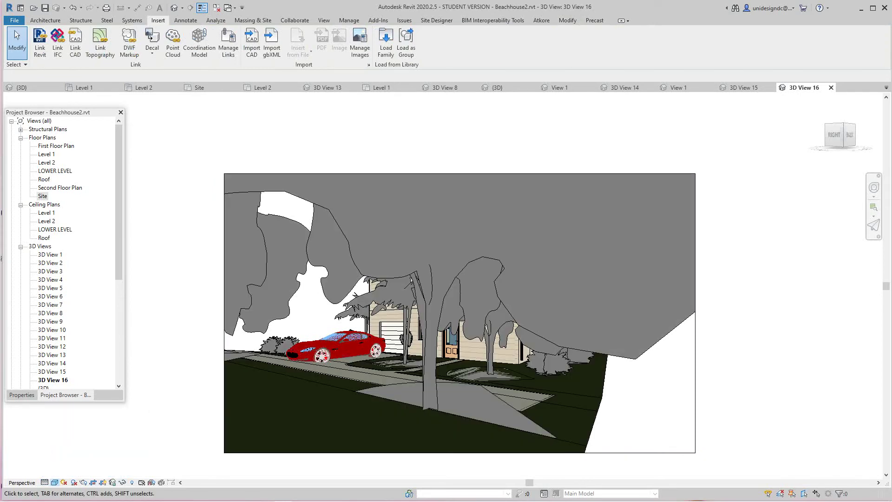
pyautogui.click(54, 482)
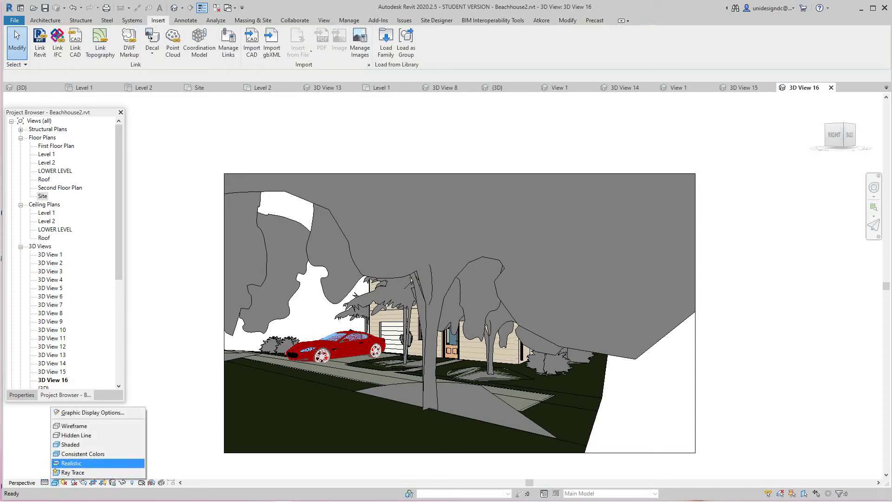
pyautogui.click(71, 463)
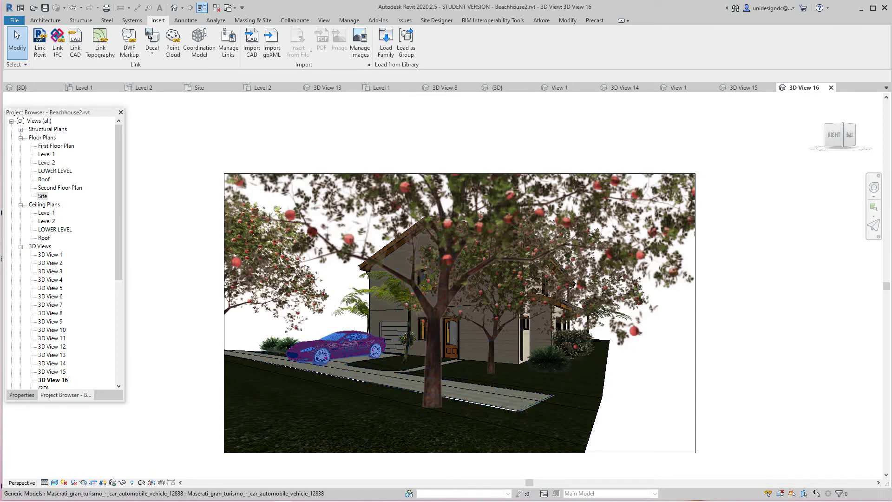
pyautogui.scroll(2, 366, 349)
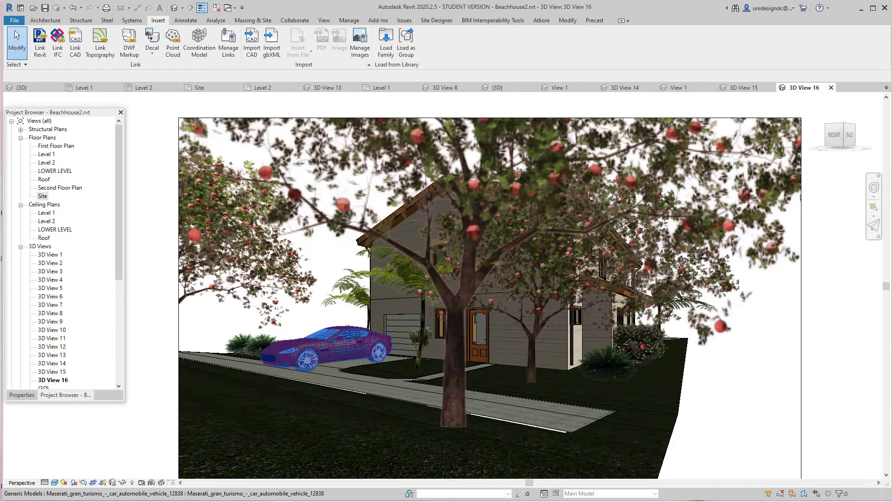
# - Open the Level 2 floor plan and examine the furniture layout on both verandahs and the adjoining rooms
pyautogui.doubleClick(47, 162)
pyautogui.scroll(-2, 454, 333)
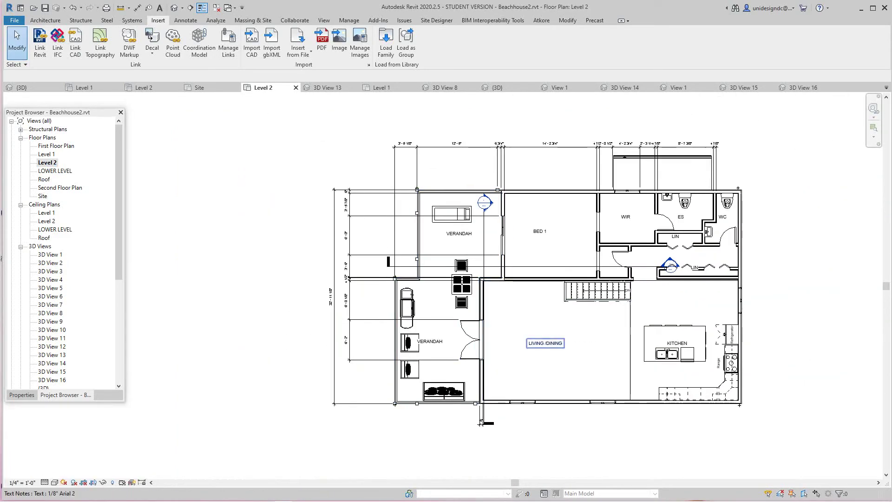
pyautogui.scroll(2, 545, 343)
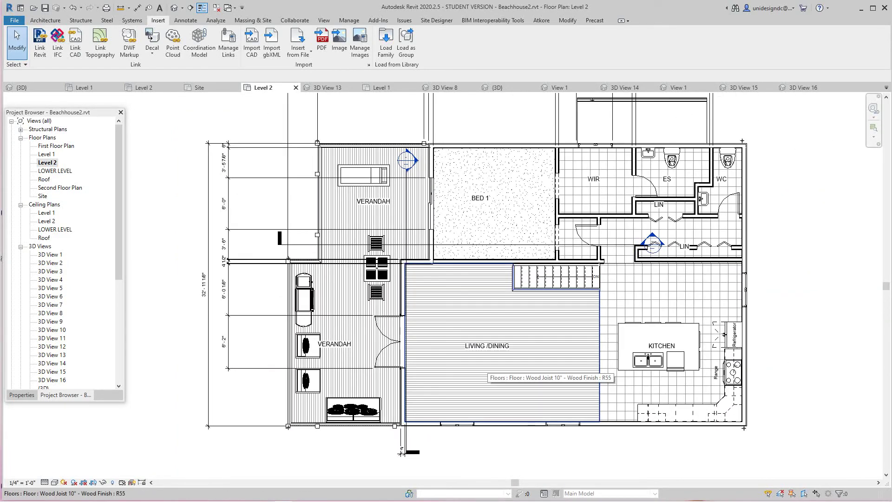
pyautogui.scroll(2, 384, 248)
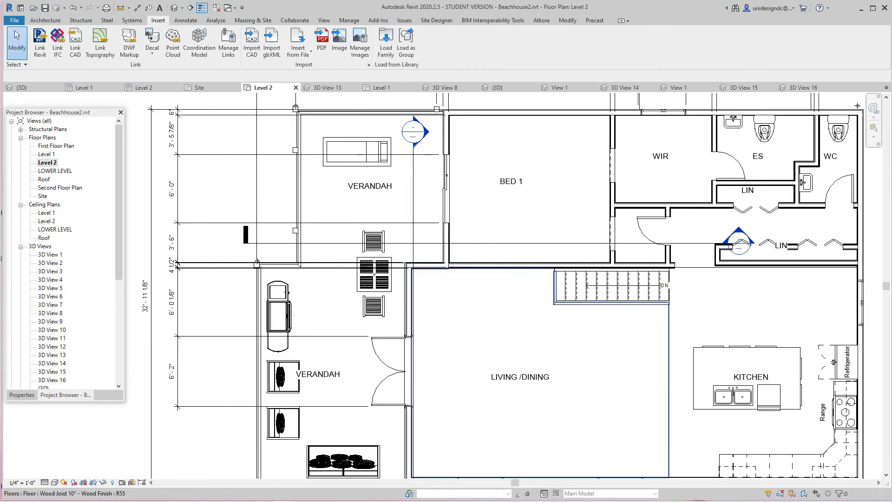
pyautogui.scroll(-1, 322, 234)
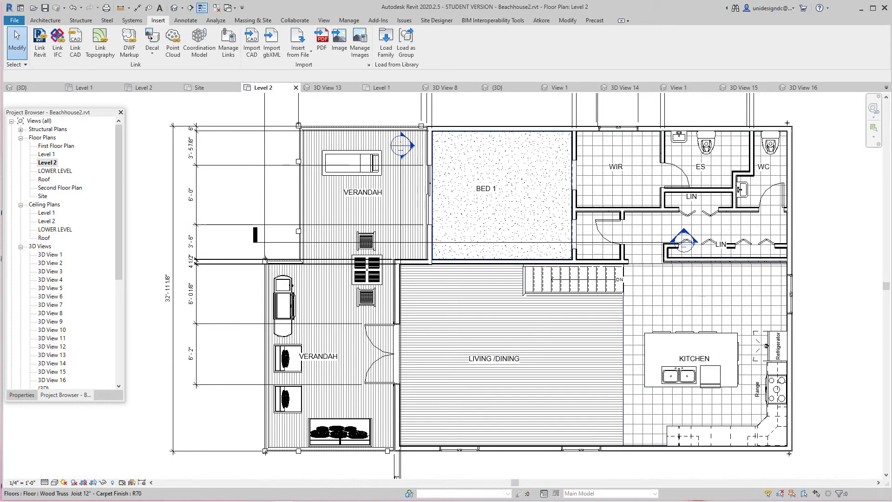
pyautogui.moveTo(571, 233); pyautogui.dragTo(571, 233, button='middle')
pyautogui.moveTo(478, 213)
pyautogui.mouseDown(button='middle')
pyautogui.moveTo(476, 279)
pyautogui.moveTo(470, 262)
pyautogui.mouseUp(button='middle')
pyautogui.scroll(-1, 476, 279)
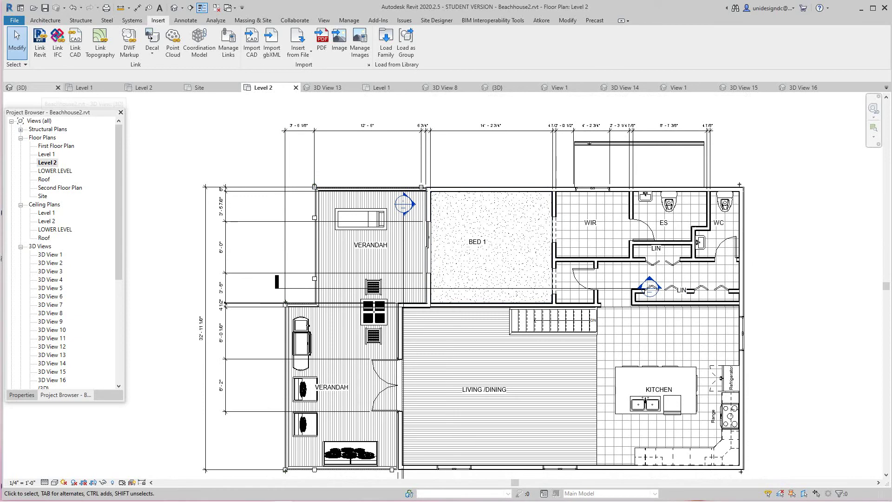
# - Switch to the default 3D view of the whole house and set its visual style to Shaded
pyautogui.click(22, 88)
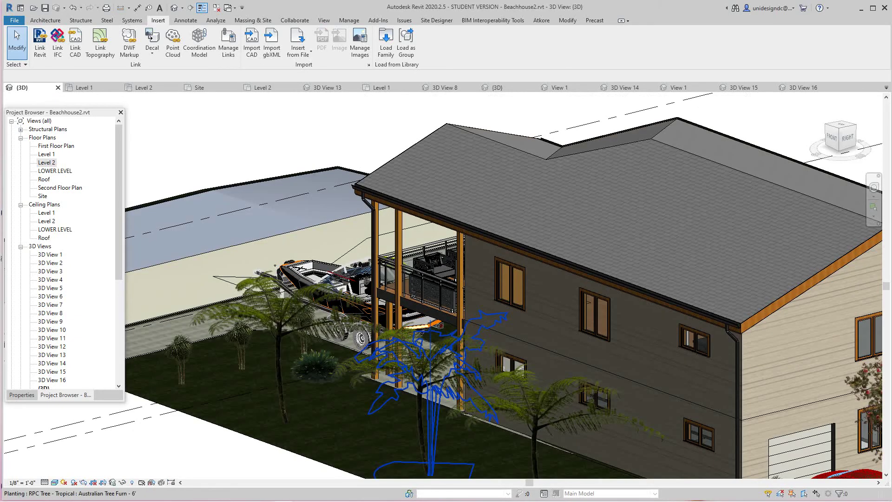
pyautogui.scroll(-3, 437, 337)
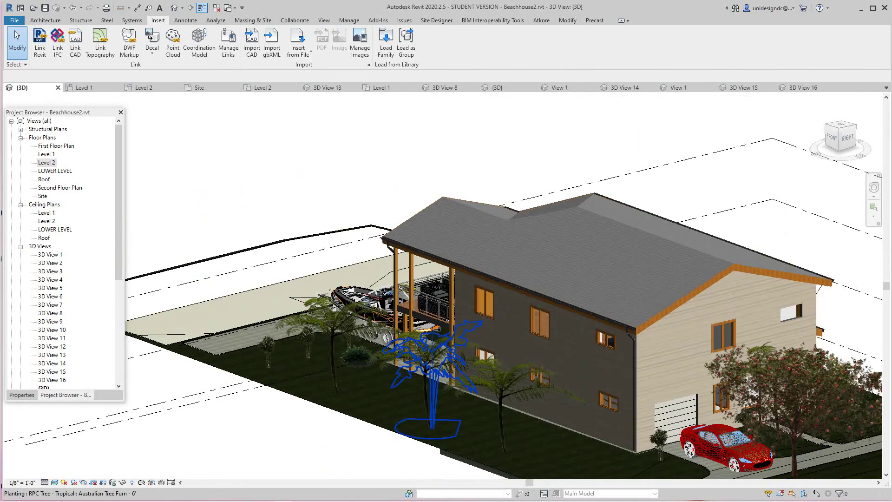
pyautogui.click(54, 482)
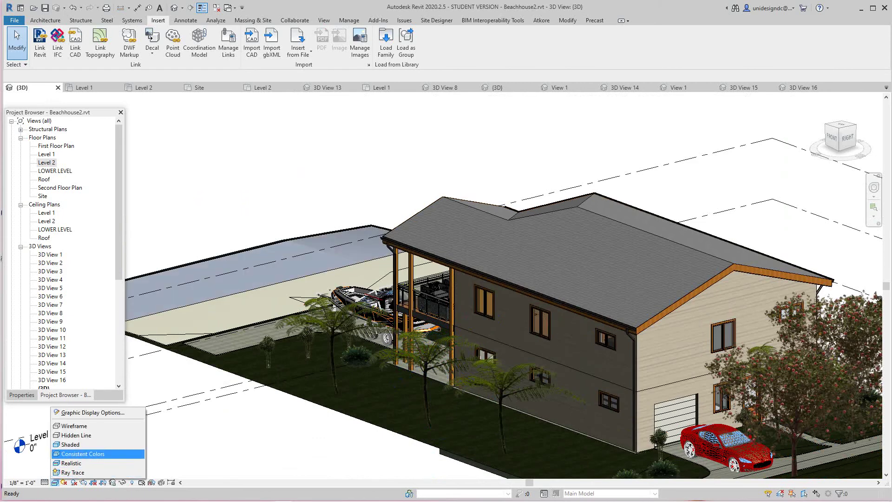
pyautogui.click(70, 444)
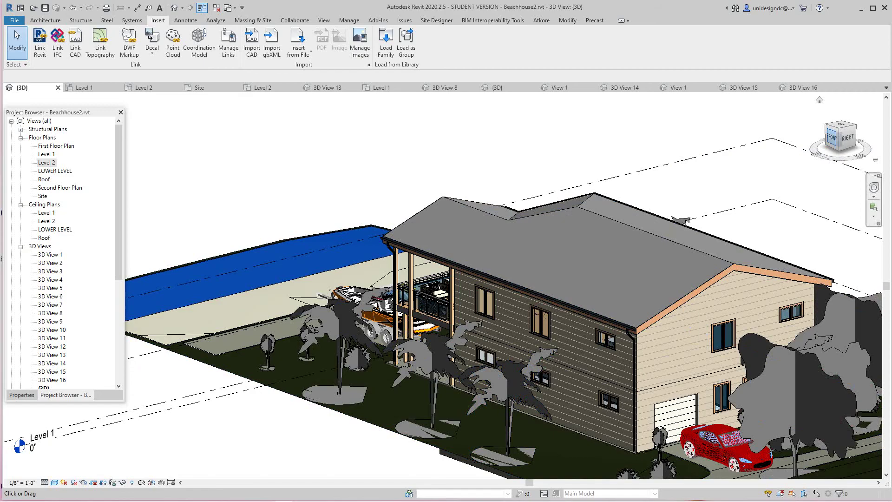
# - Examine the model from the front and from the front-left corner, checking the furnished verandahs, boat and palms
pyautogui.click(832, 136)
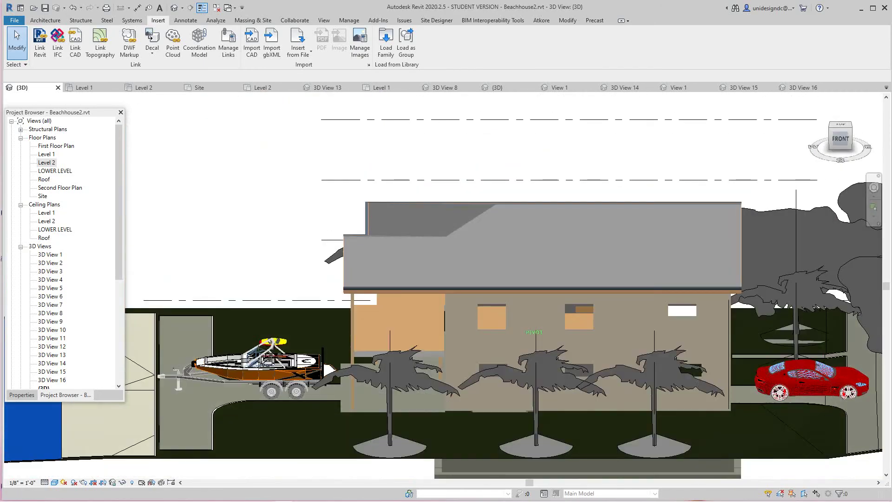
pyautogui.moveTo(841, 139)
pyautogui.mouseDown()
pyautogui.moveTo(858, 145)
pyautogui.moveTo(856, 129)
pyautogui.mouseUp()
pyautogui.scroll(-1, 788, 291)
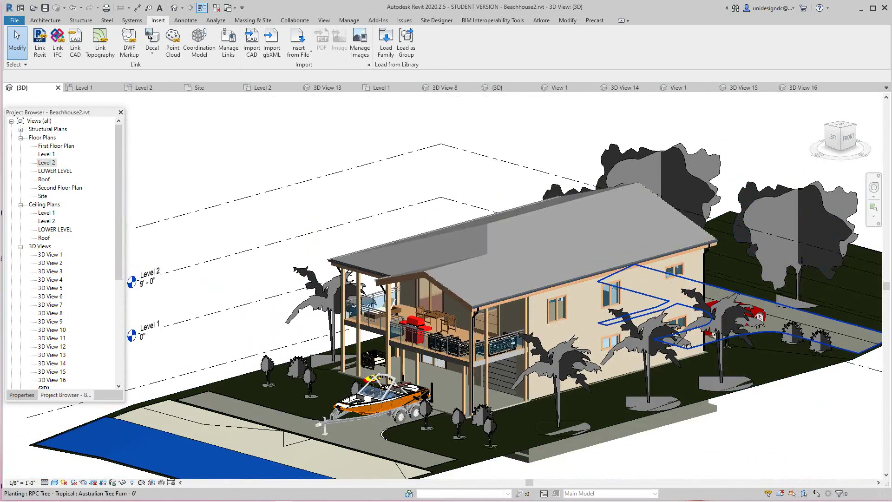
pyautogui.moveTo(786, 302); pyautogui.dragTo(761, 249, button='middle')
pyautogui.scroll(3, 409, 311)
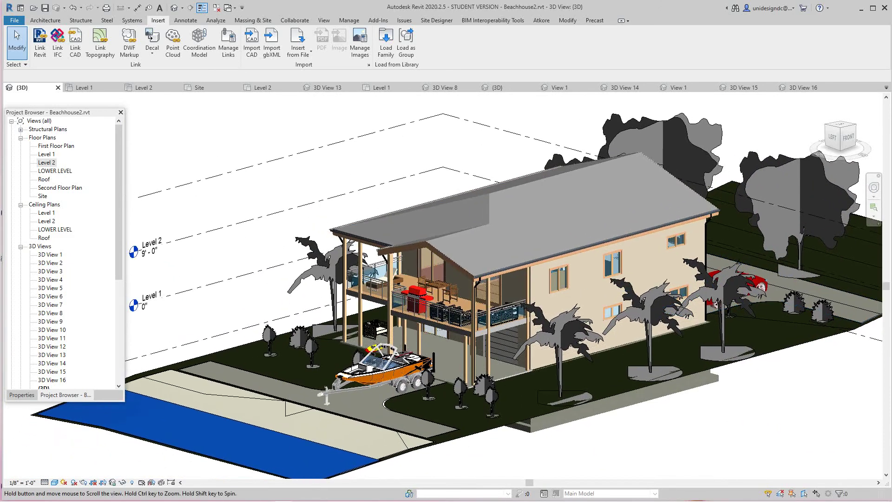
pyautogui.scroll(-1, 483, 325)
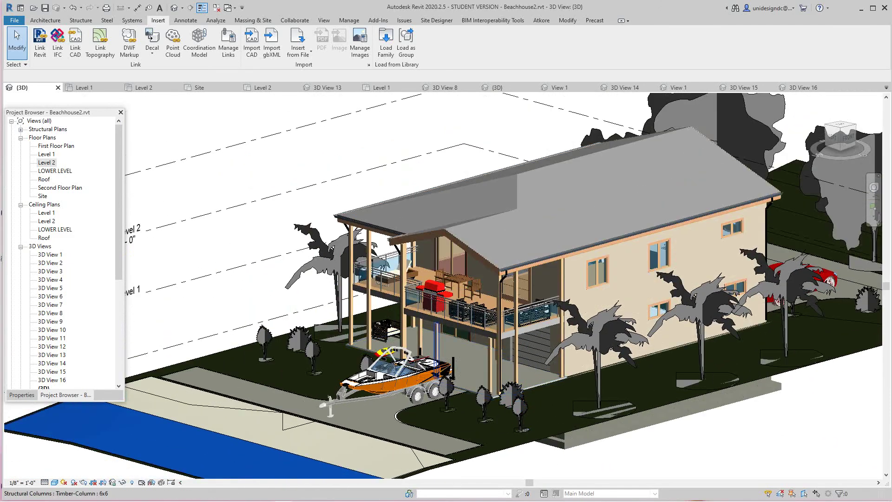
pyautogui.scroll(2, 409, 326)
pyautogui.scroll(-1, 409, 325)
pyautogui.moveTo(409, 326); pyautogui.dragTo(368, 318, button='middle')
pyautogui.scroll(-1, 363, 344)
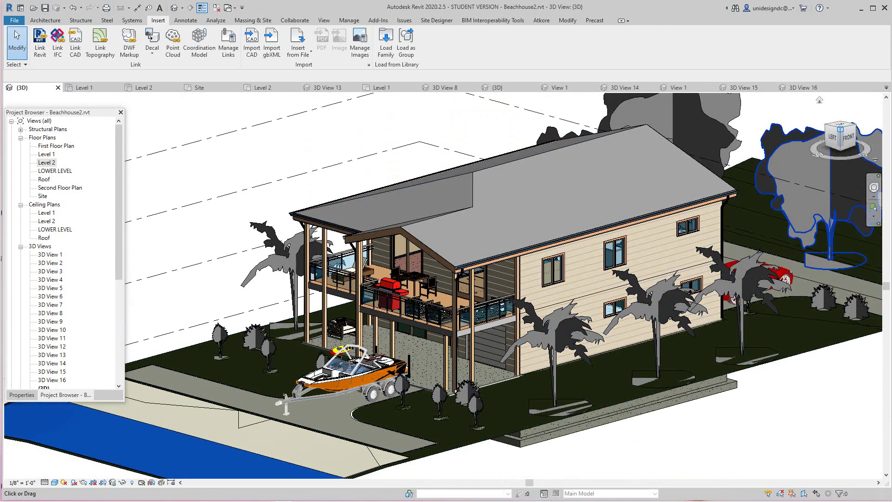
# - Inspect the house from its back-left corner, including the rear wall, verandah railings and boat
pyautogui.moveTo(840, 138)
pyautogui.mouseDown()
pyautogui.moveTo(838, 153)
pyautogui.moveTo(777, 159)
pyautogui.moveTo(736, 177)
pyautogui.moveTo(668, 121)
pyautogui.moveTo(648, 122)
pyautogui.mouseUp()
pyautogui.keyDown('shift'); pyautogui.moveTo(649, 121); pyautogui.dragTo(630, 136, button='middle'); pyautogui.keyUp('shift')
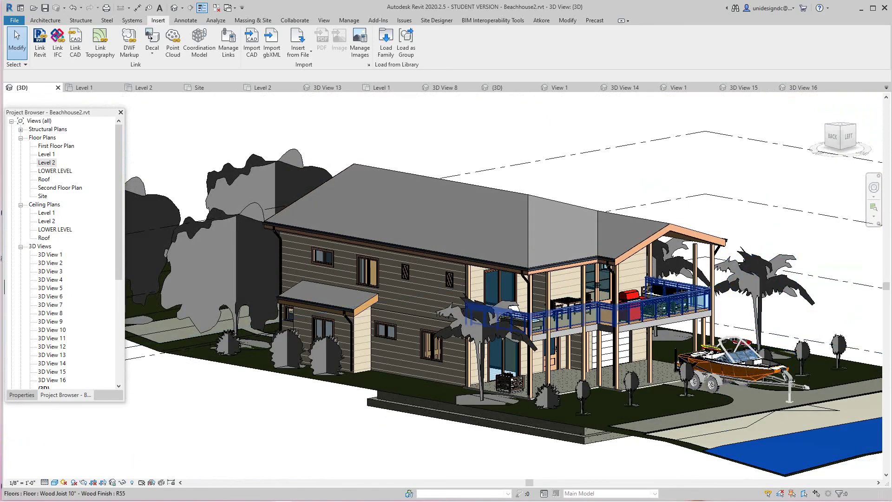
pyautogui.moveTo(446, 500)
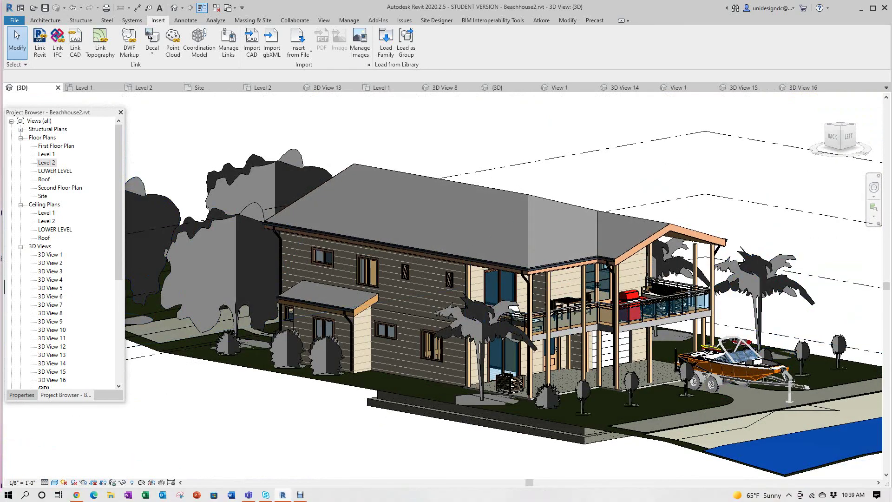